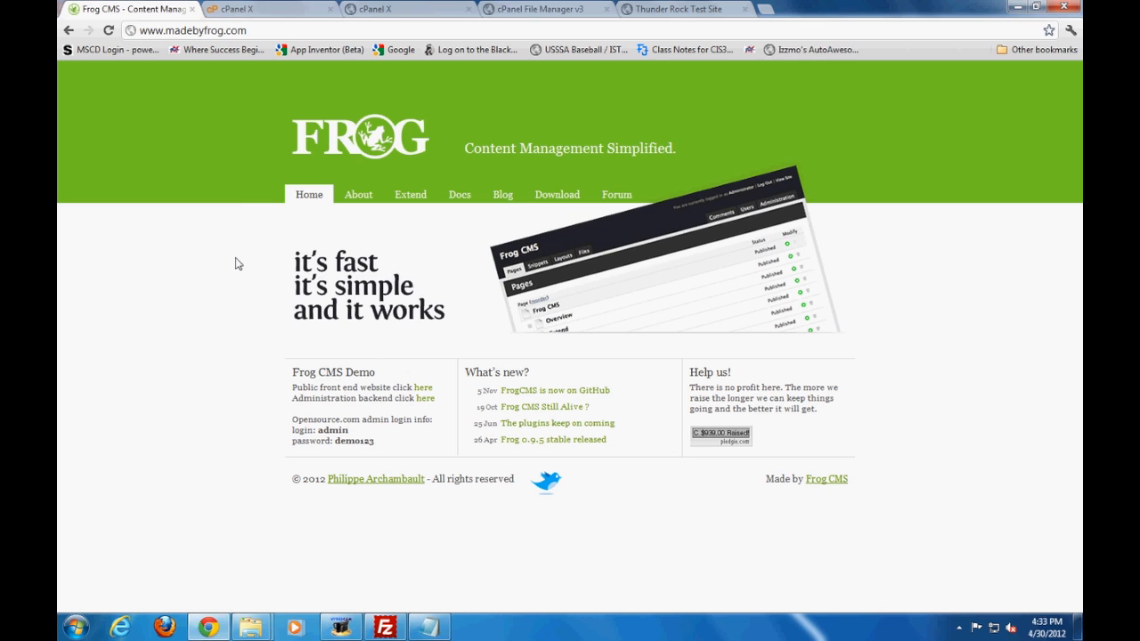
Download the stable zip release of Frog CMS 0.9.5 from the site's download page
click(280, 34)
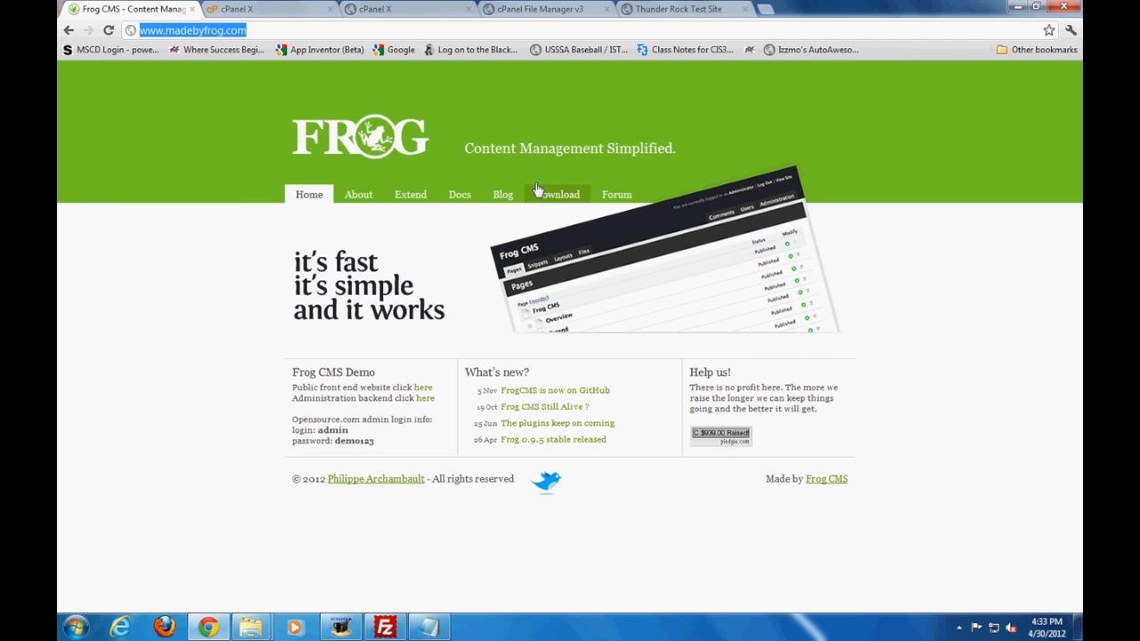
click(546, 201)
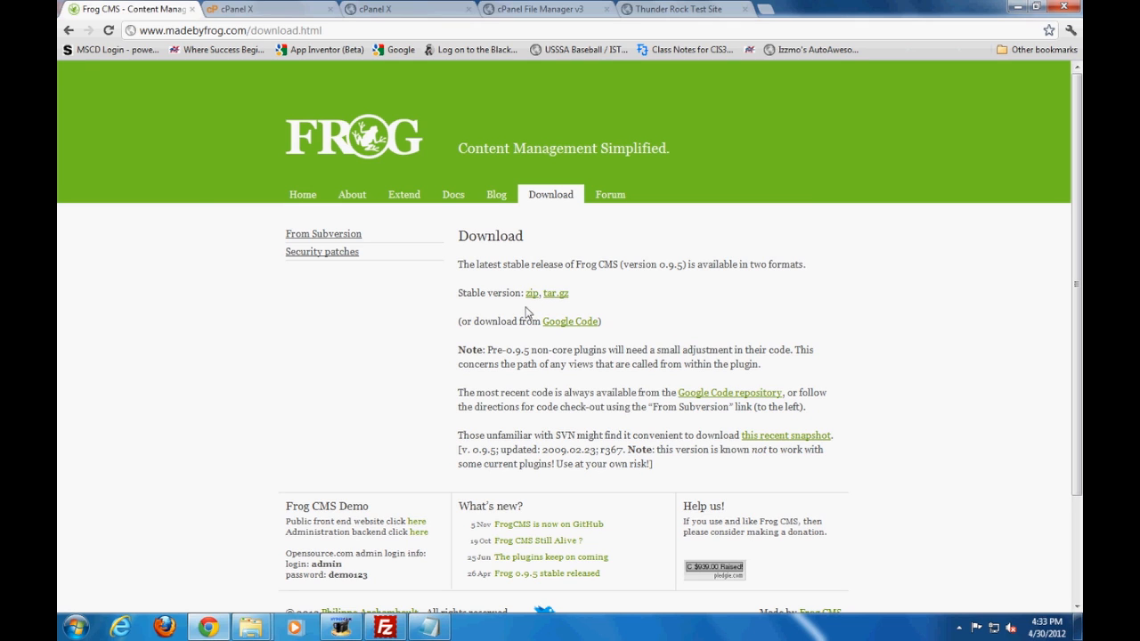
drag(605, 292, 461, 293)
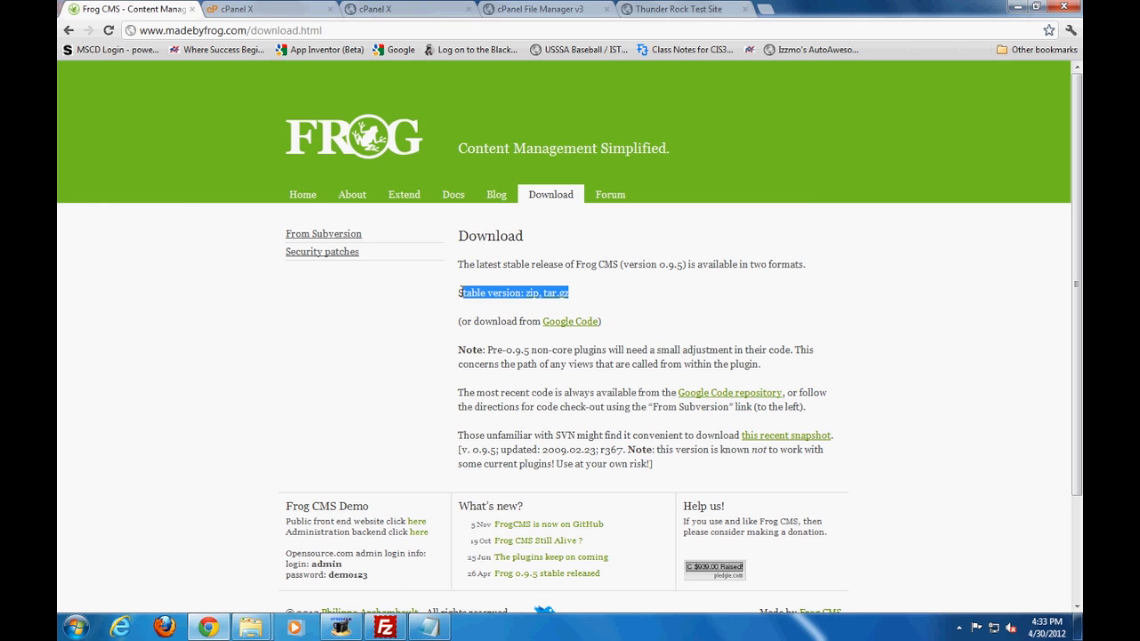
click(474, 305)
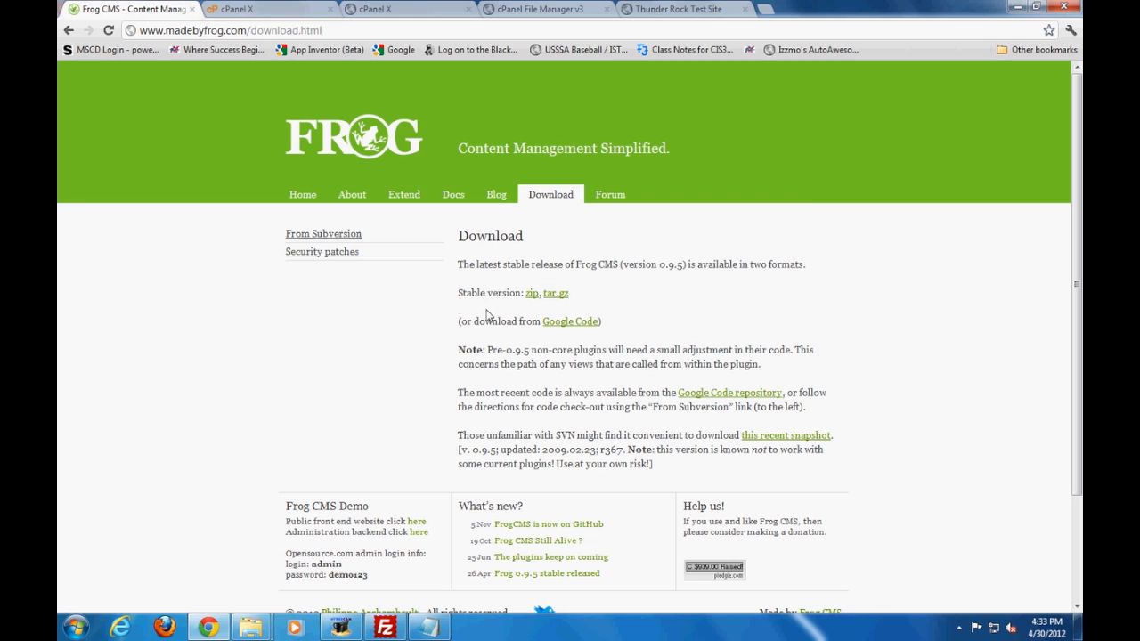
click(532, 298)
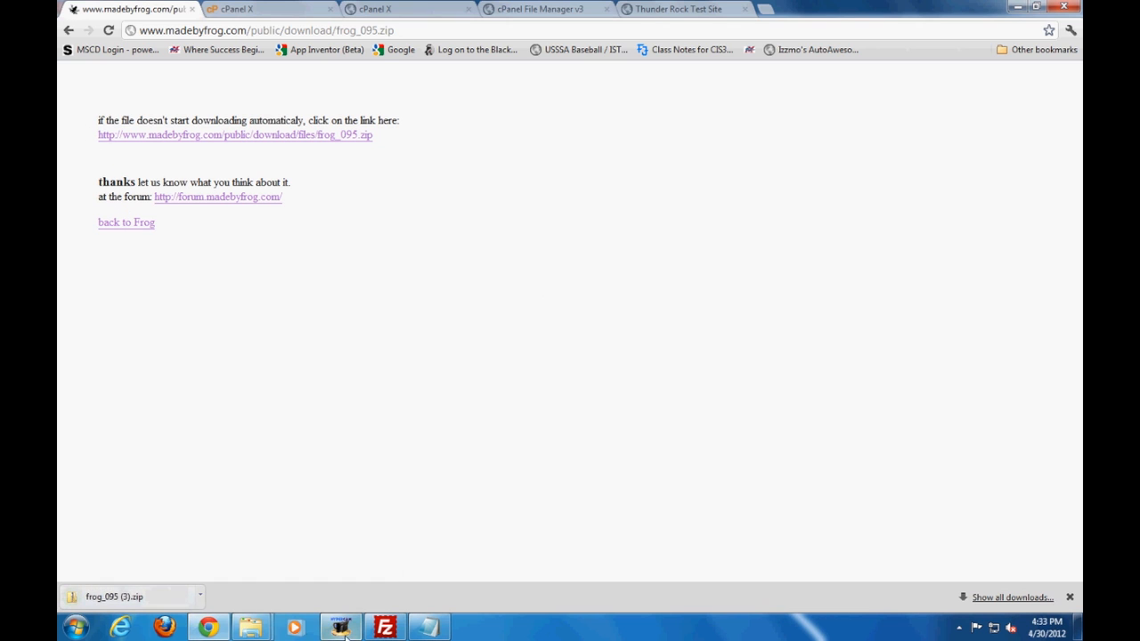
Switch to the Desktop folder window, open frogcms and its frog_095 subfolder, and examine the extracted files, including _.htaccess
mouse_move(253, 630)
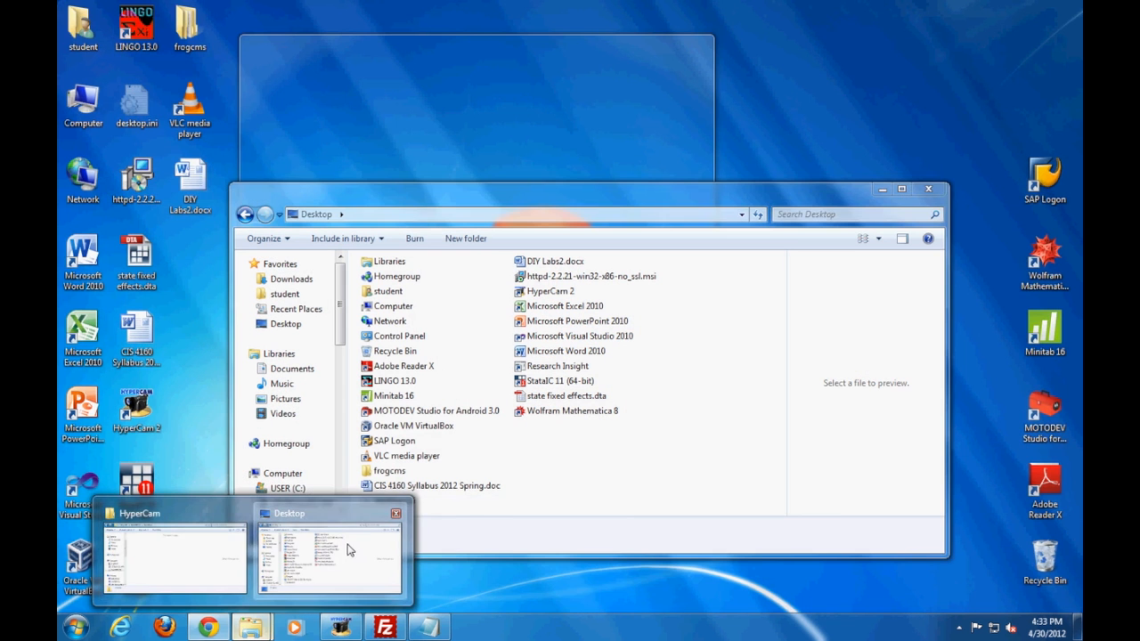
click(348, 550)
click(462, 483)
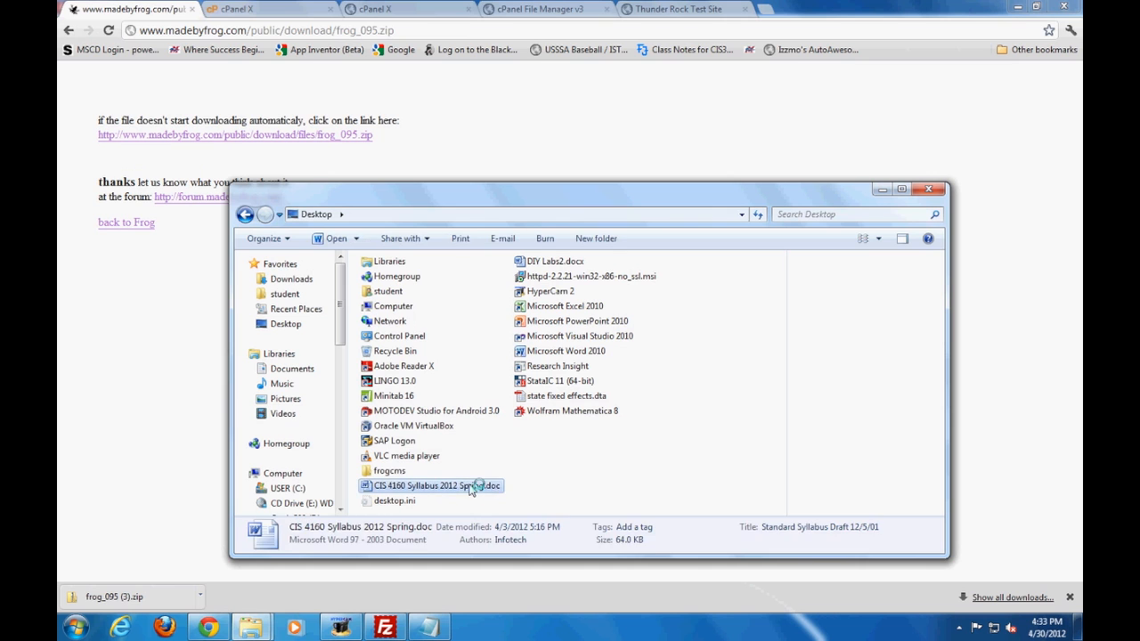
double_click(392, 471)
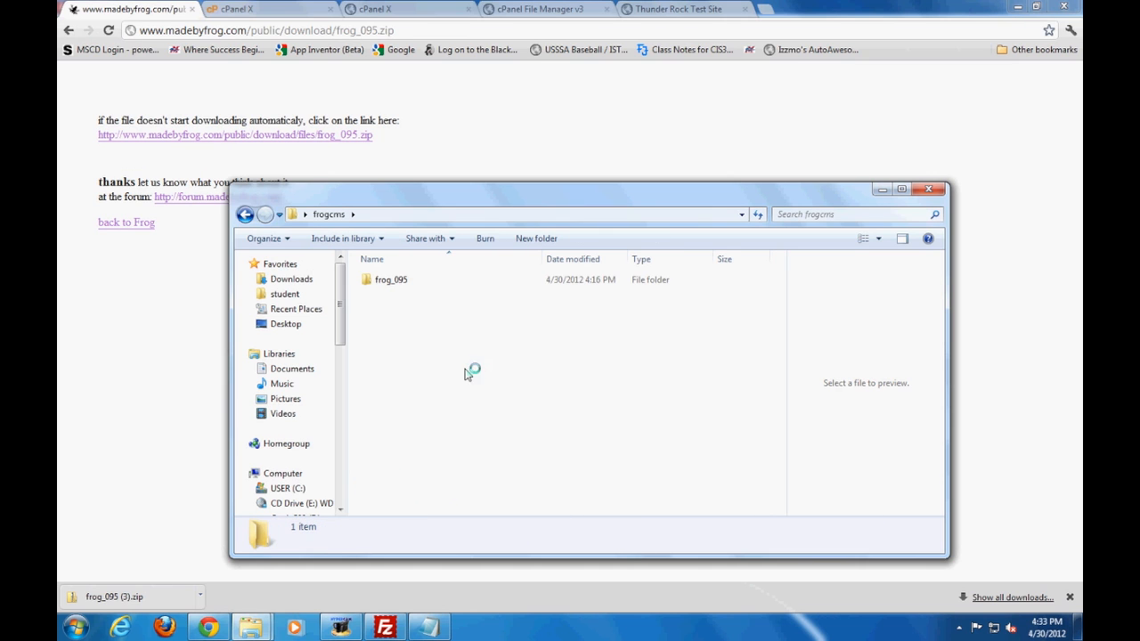
click(405, 281)
double_click(405, 281)
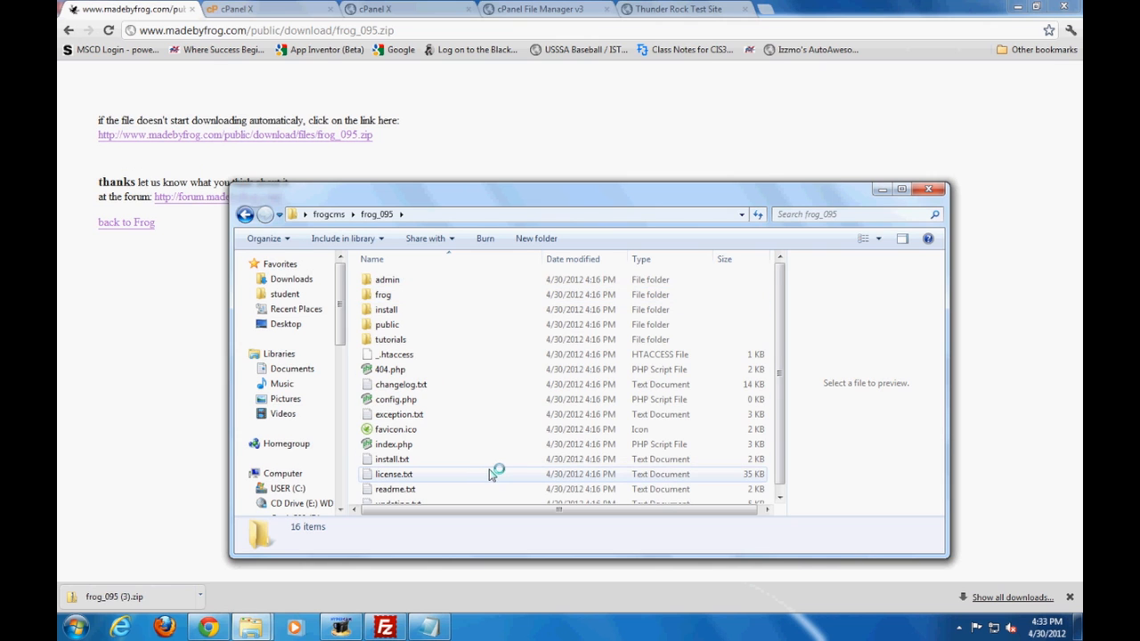
scroll(495, 472, down, 1)
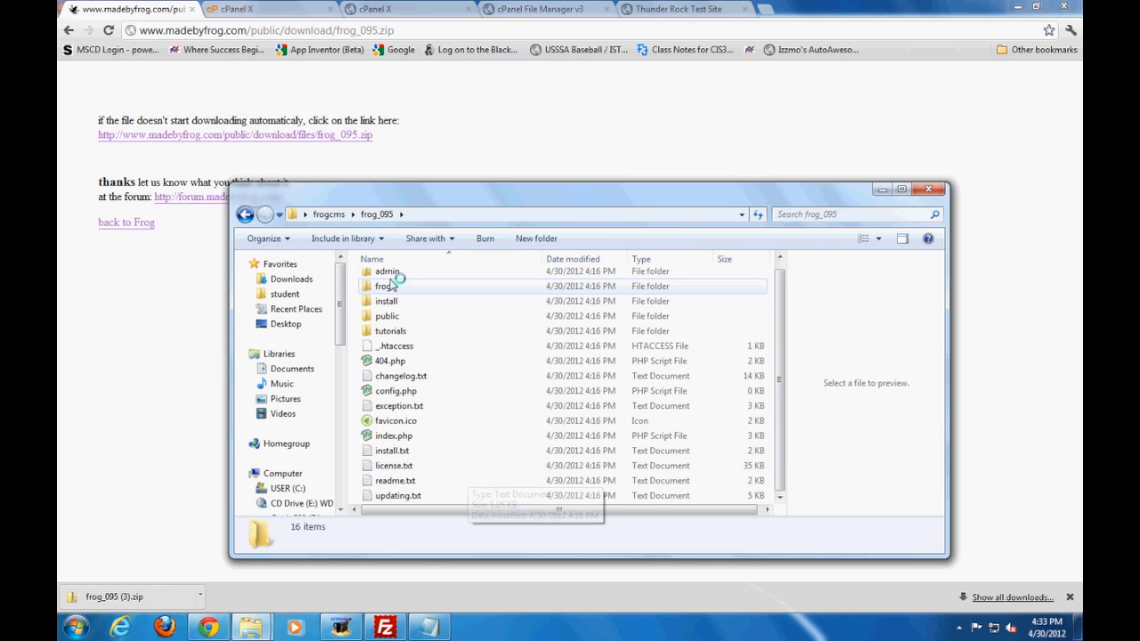
scroll(397, 290, up, 1)
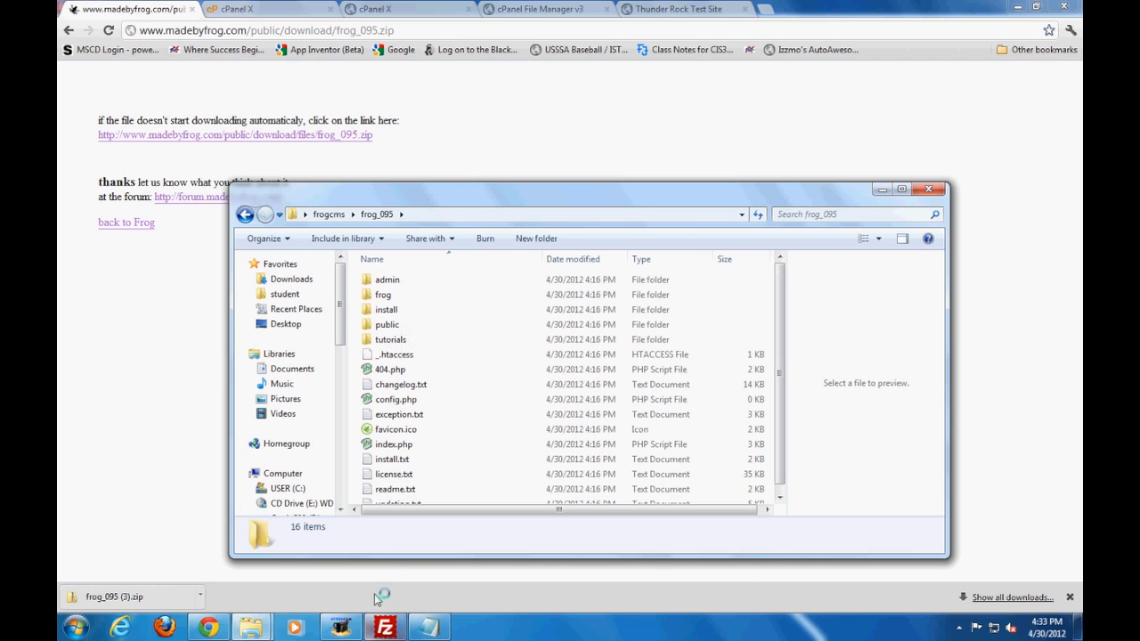
click(383, 355)
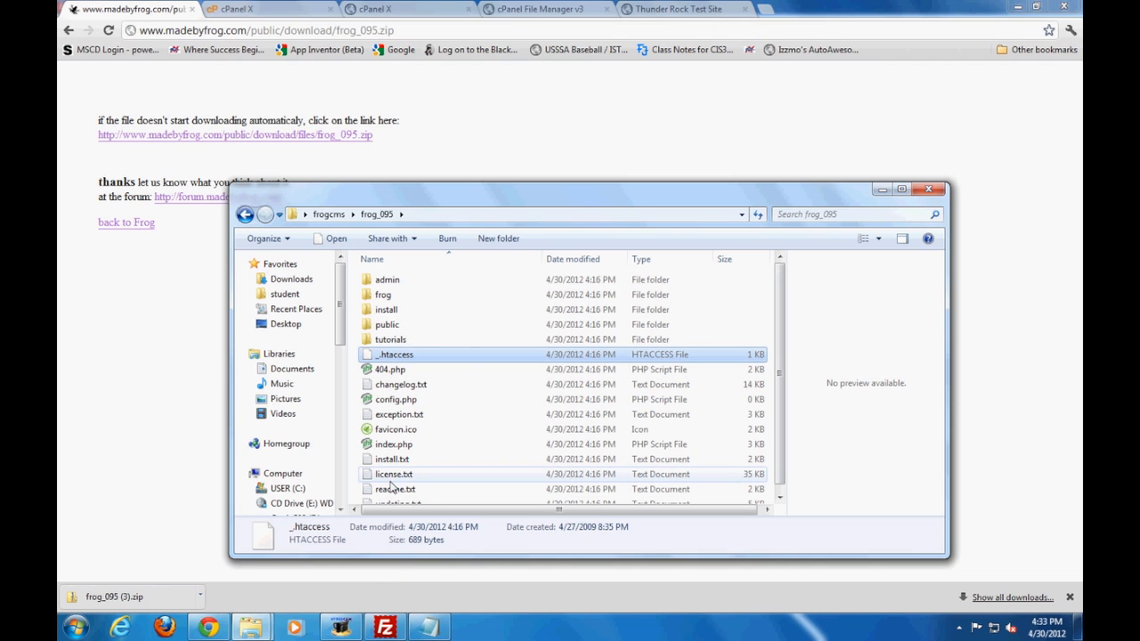
Switch to install.txt in Notepad and read the first installation instruction about manually creating the database
click(421, 623)
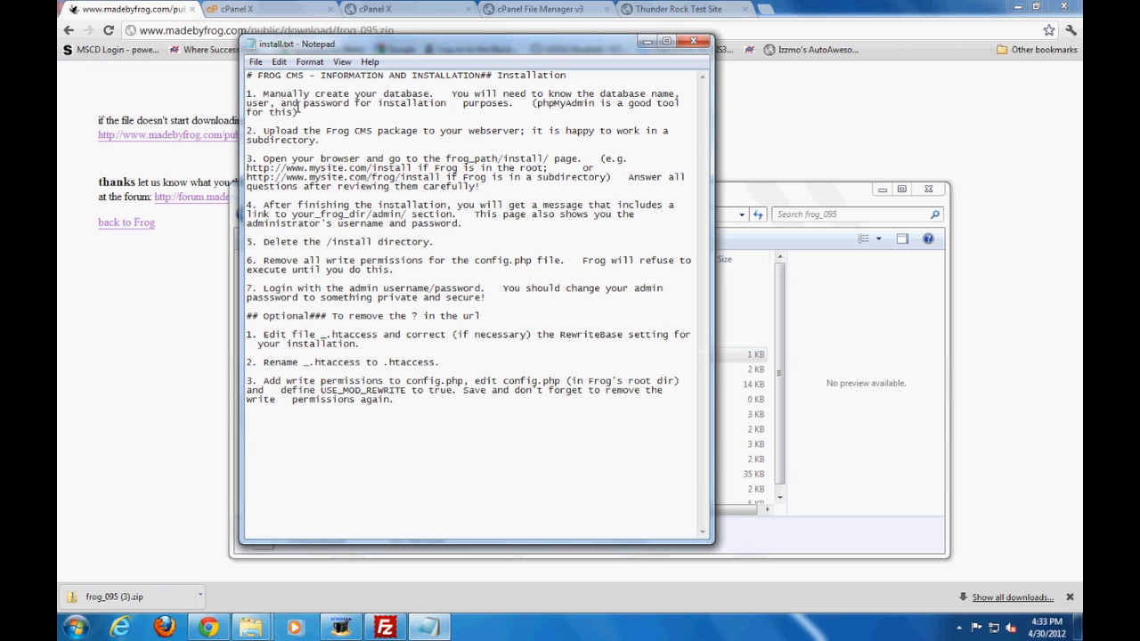
drag(301, 113, 252, 94)
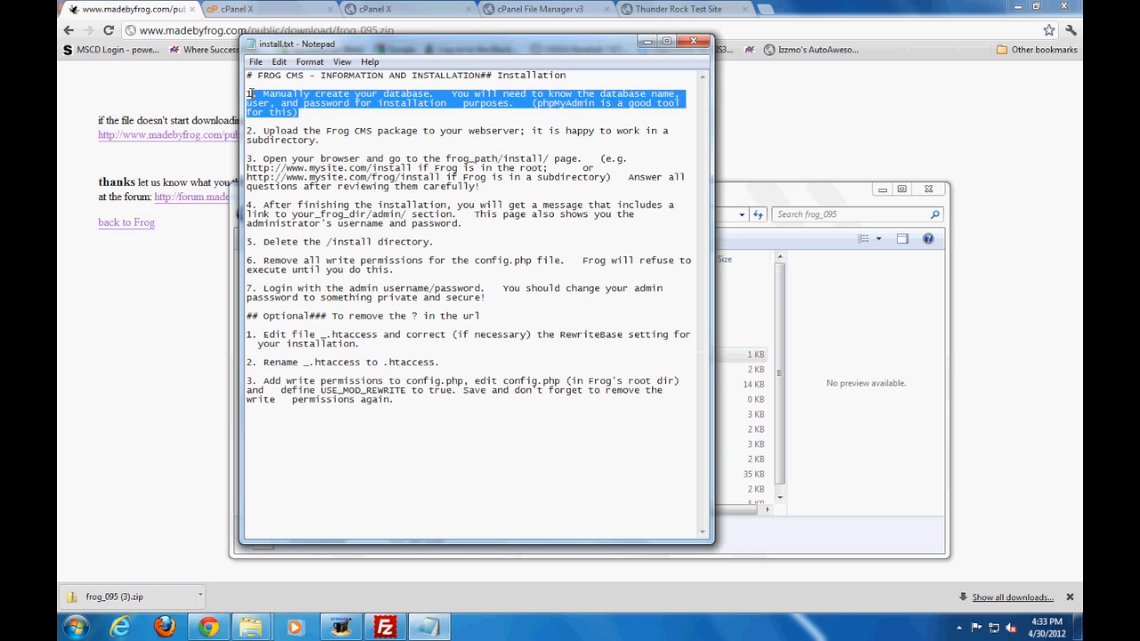
click(352, 114)
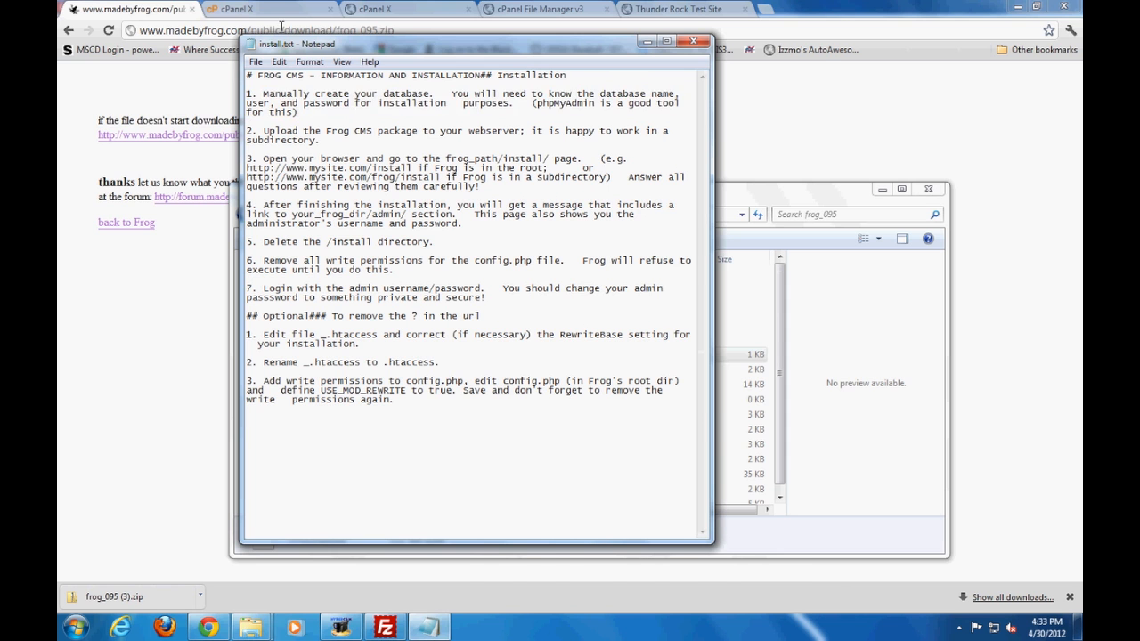
Switch to cPanel in the browser, look over its home page, and bring up the MySQL Databases page
click(281, 10)
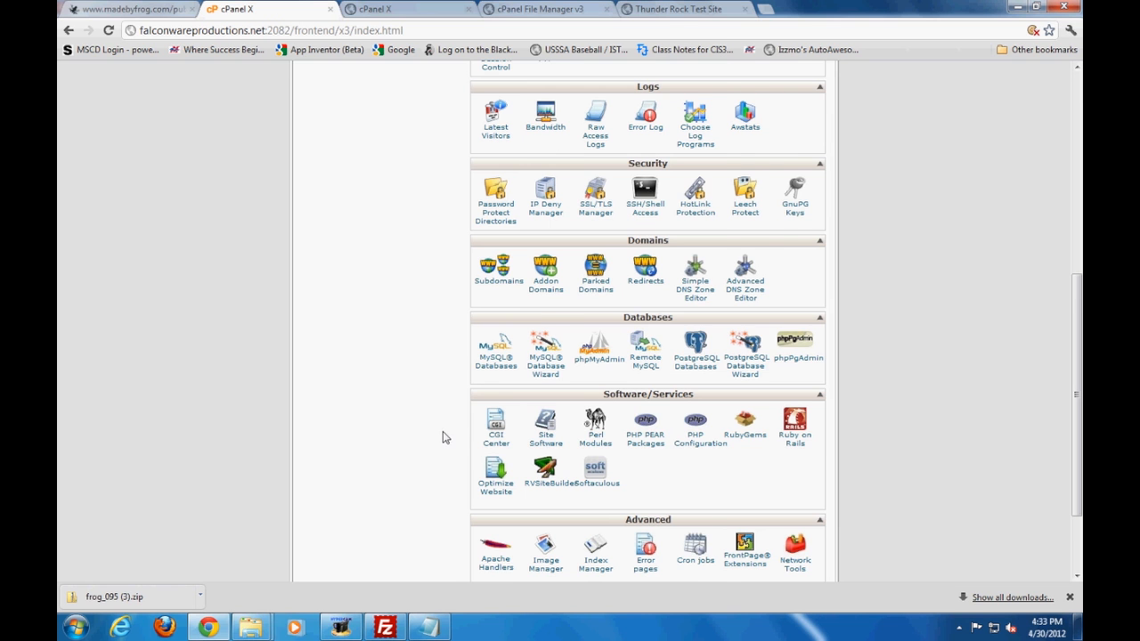
scroll(444, 436, up, 5)
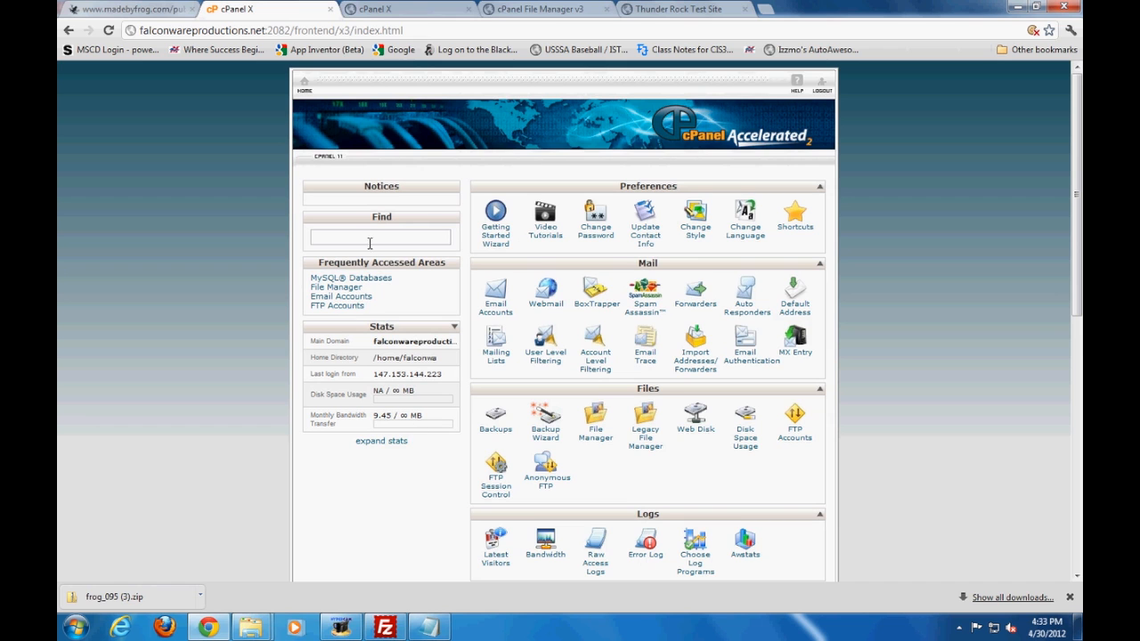
scroll(378, 339, down, 7)
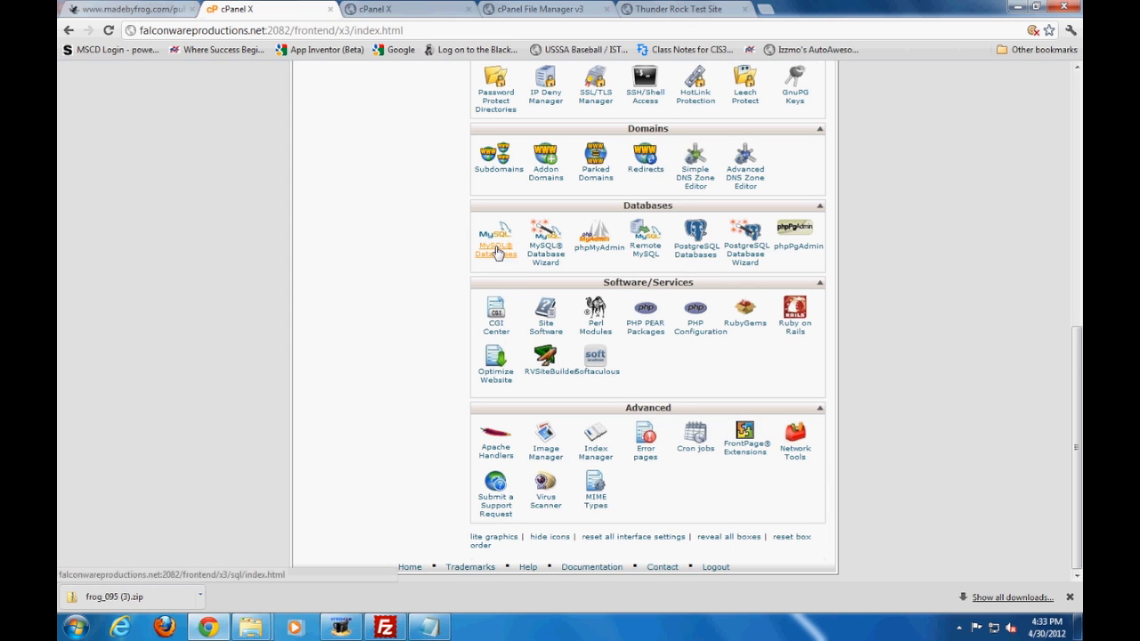
click(435, 11)
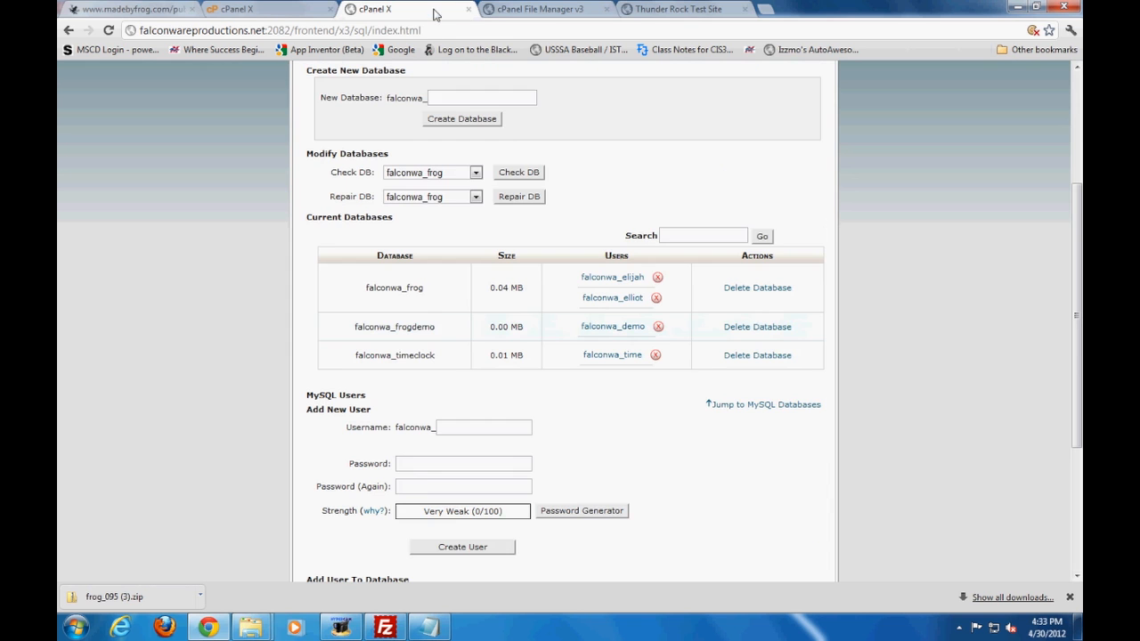
scroll(419, 310, up, 3)
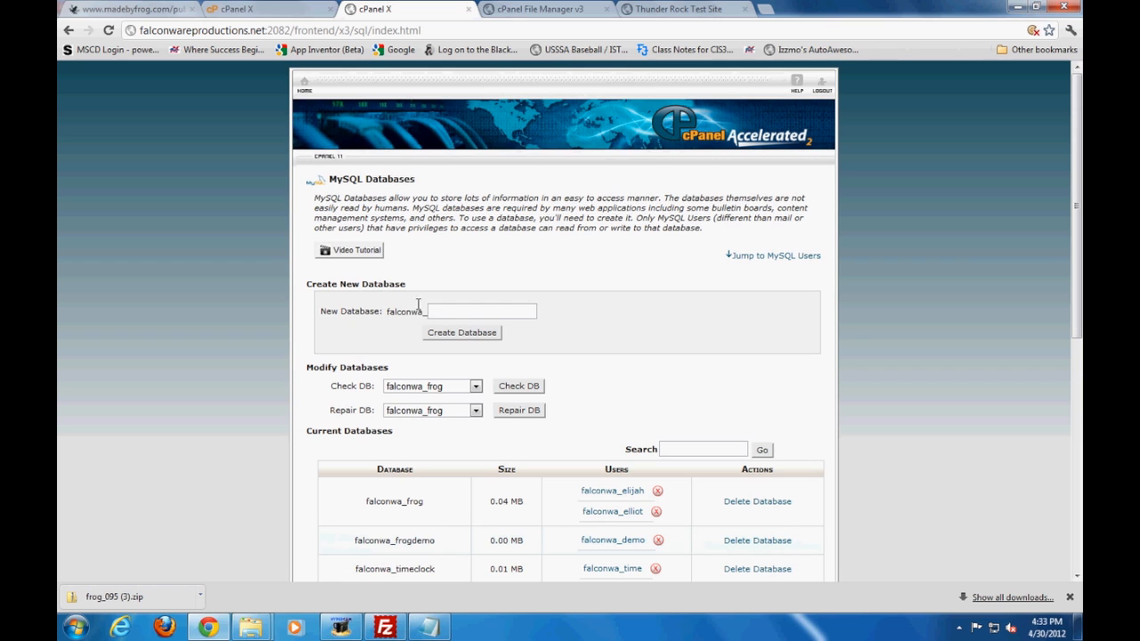
Try to create a new MySQL database named frogdemo, show the details of the result, and return to the databases page
click(463, 307)
text(frg)
key(BackSpace)
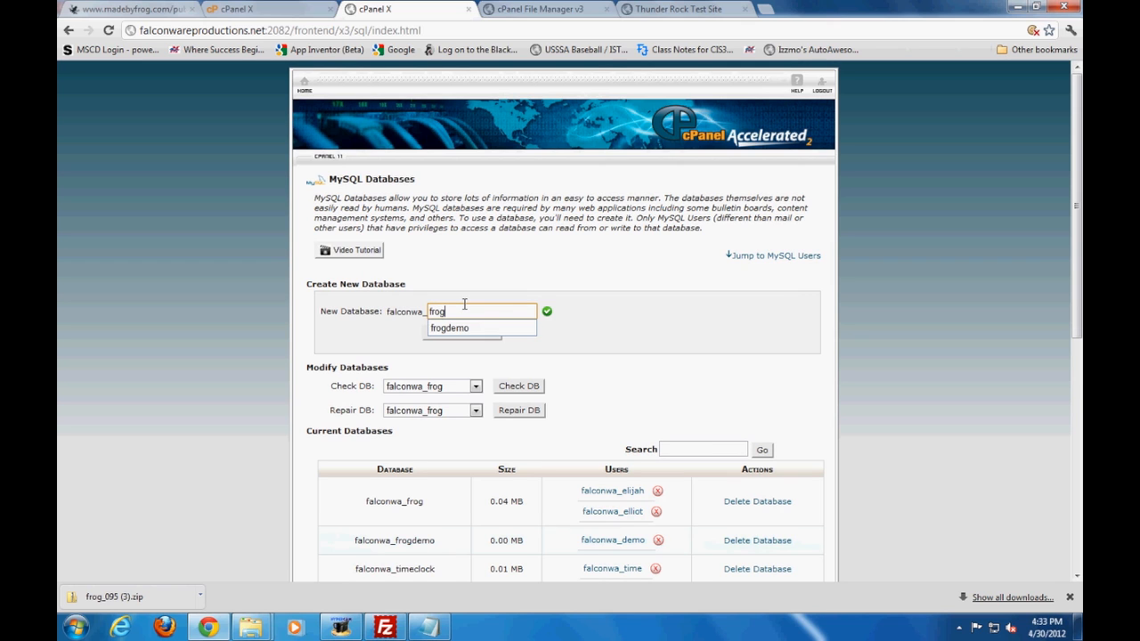
key(Down)
key(Return)
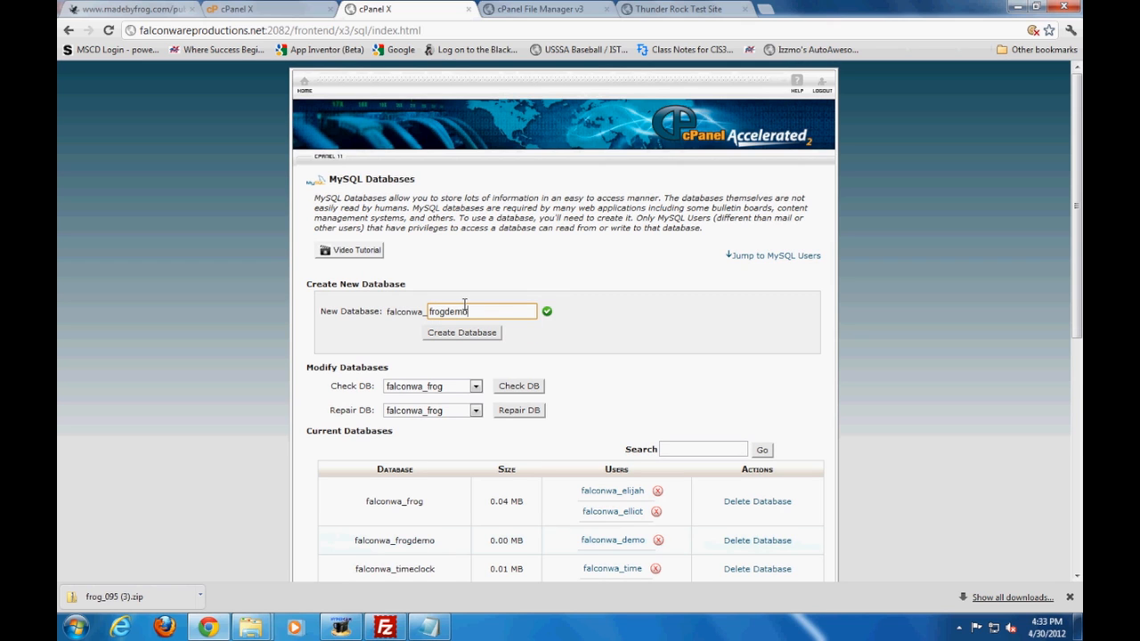
click(472, 332)
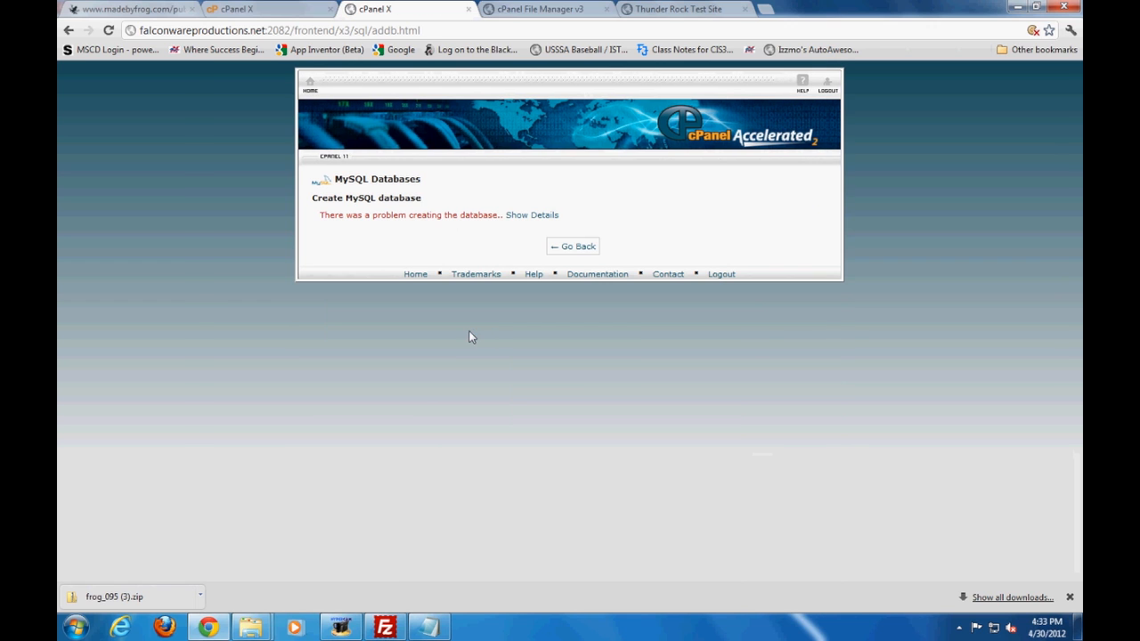
click(539, 219)
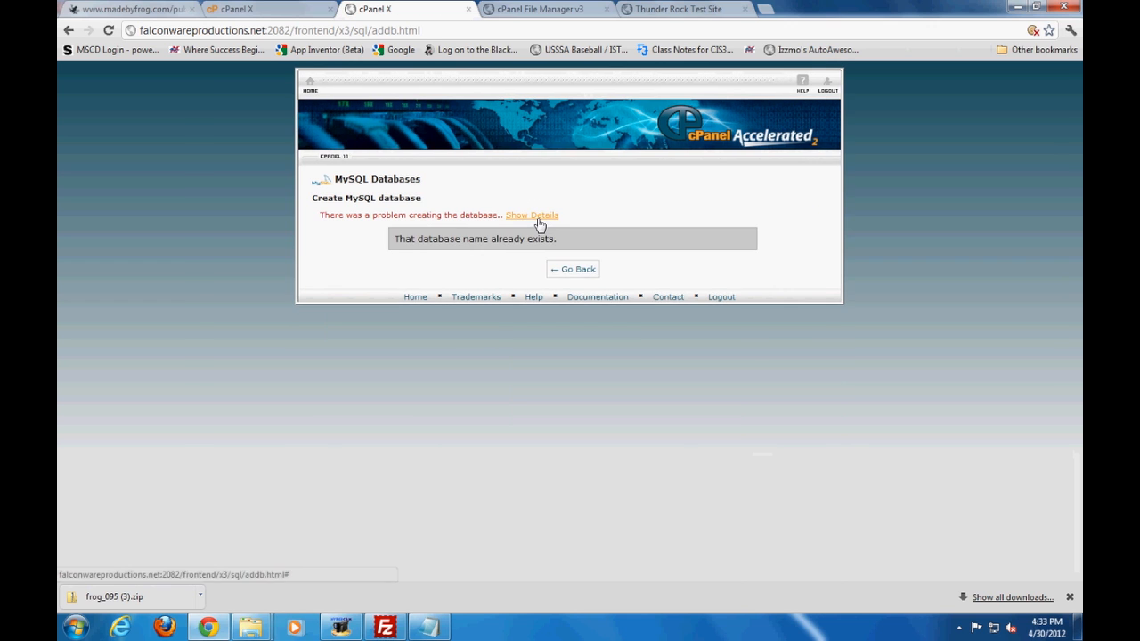
click(566, 272)
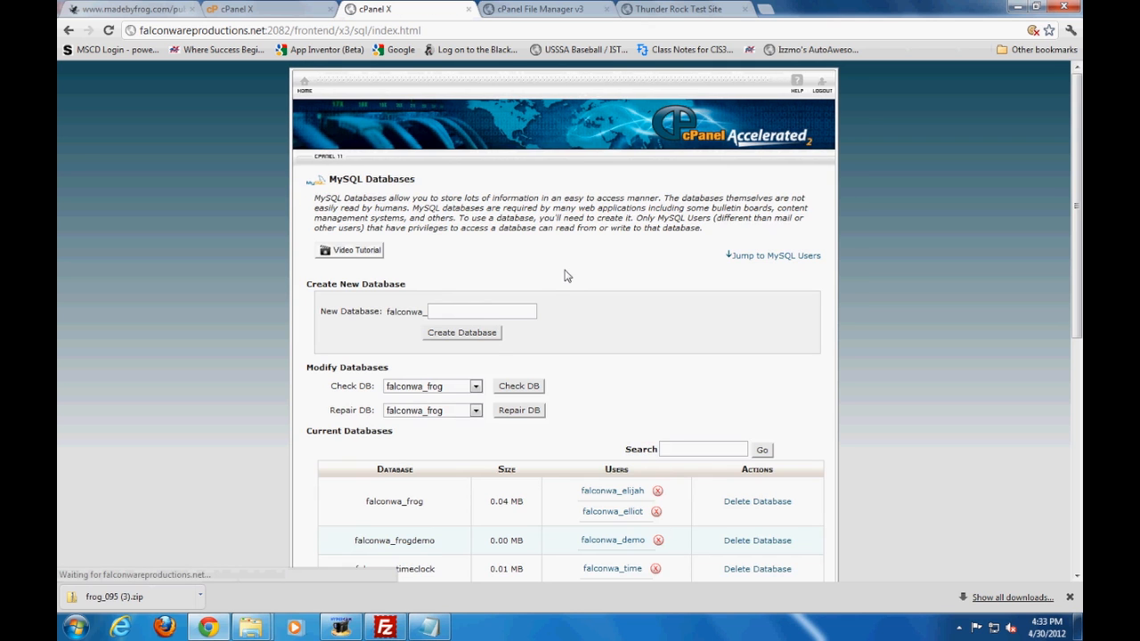
Examine the user creation and user-to-database assignment forms, the falconwa_demo user choice, and the falconwa_frogdemo database entry
scroll(489, 348, down, 3)
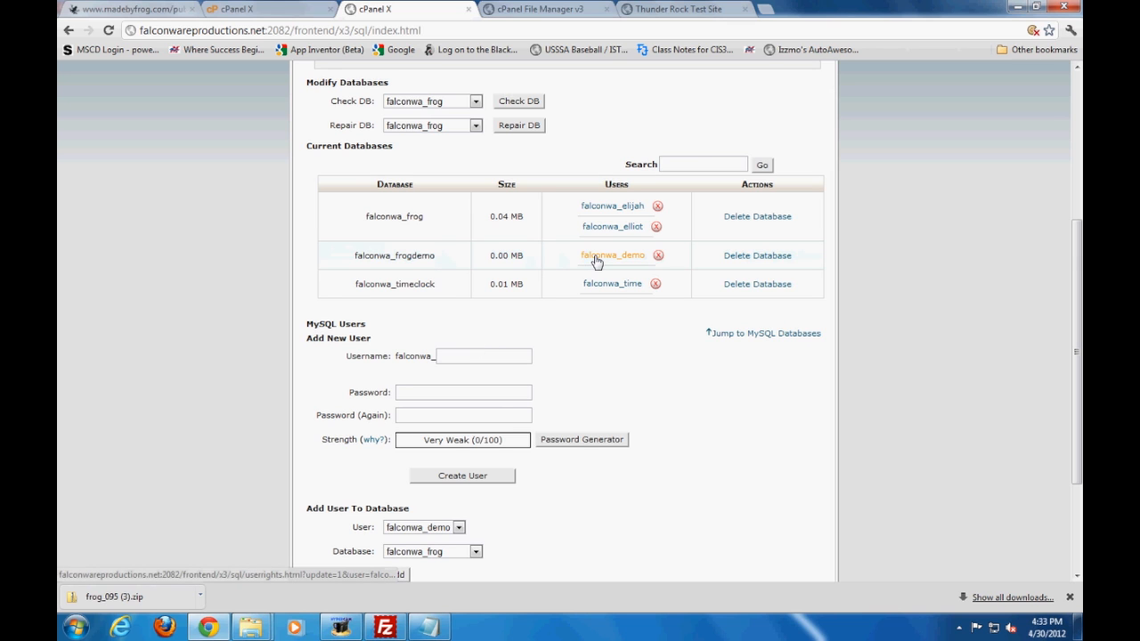
scroll(434, 287, down, 2)
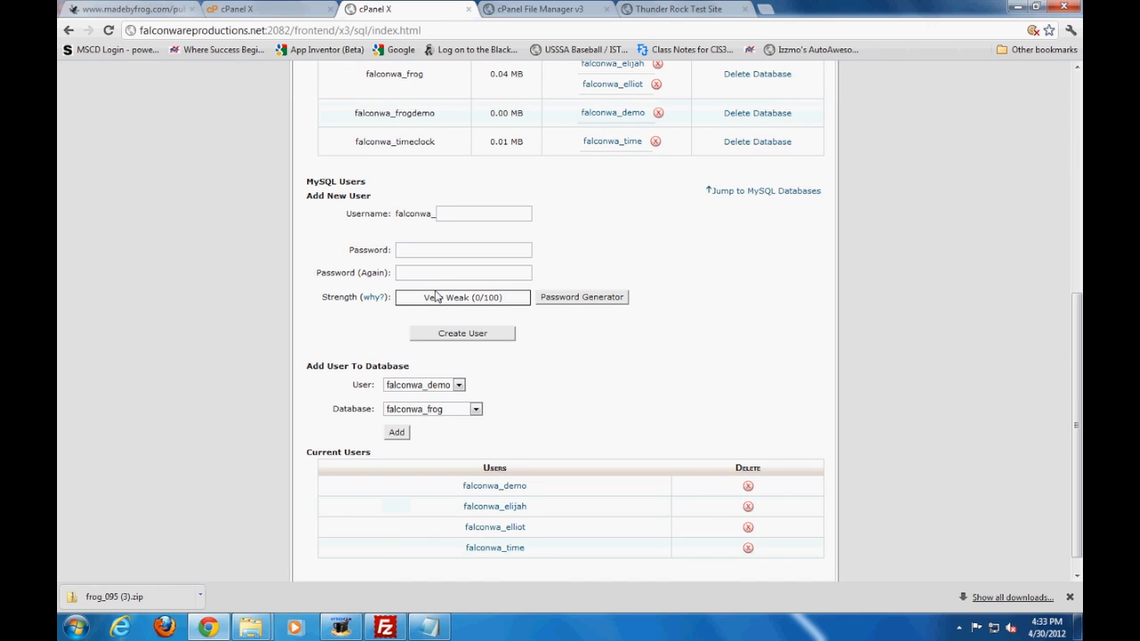
click(459, 385)
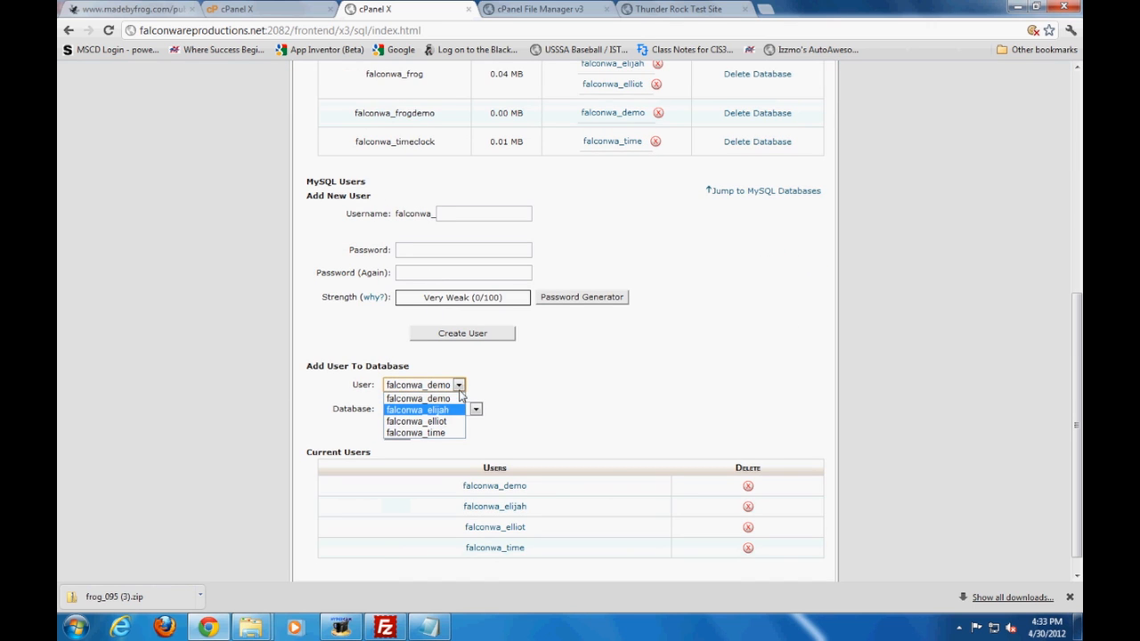
click(452, 399)
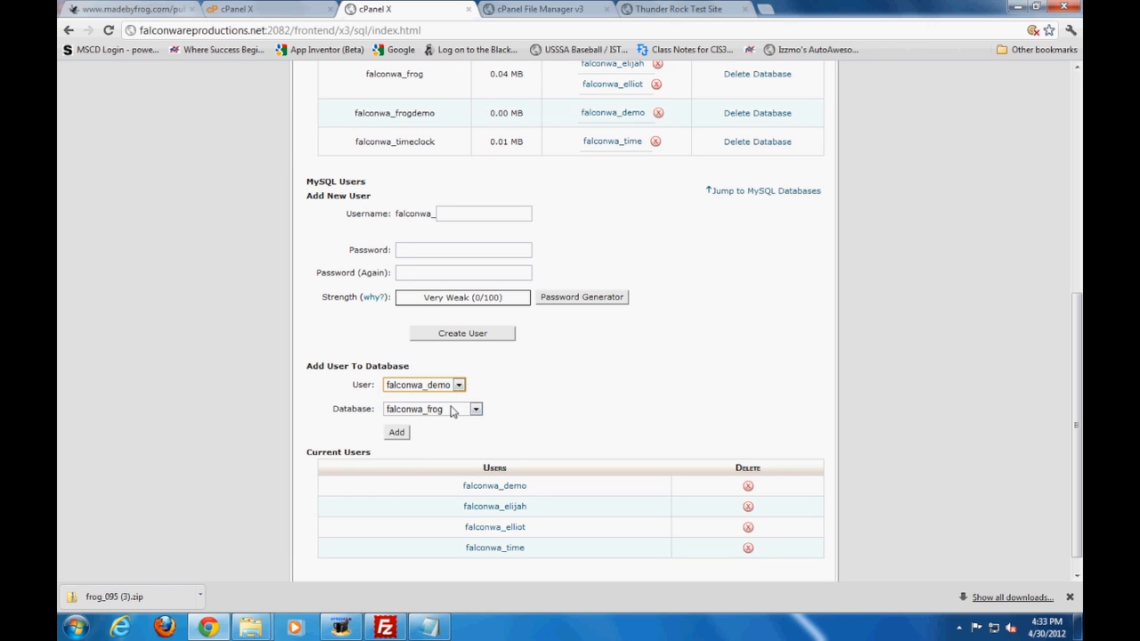
scroll(501, 290, up, 2)
drag(342, 256, 660, 256)
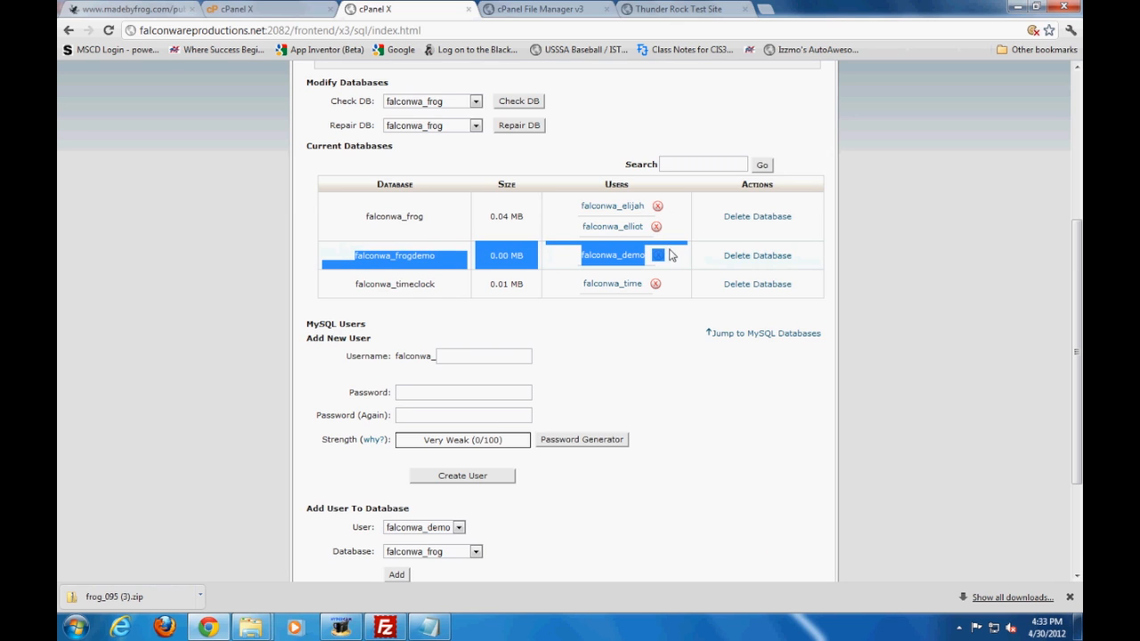
click(606, 372)
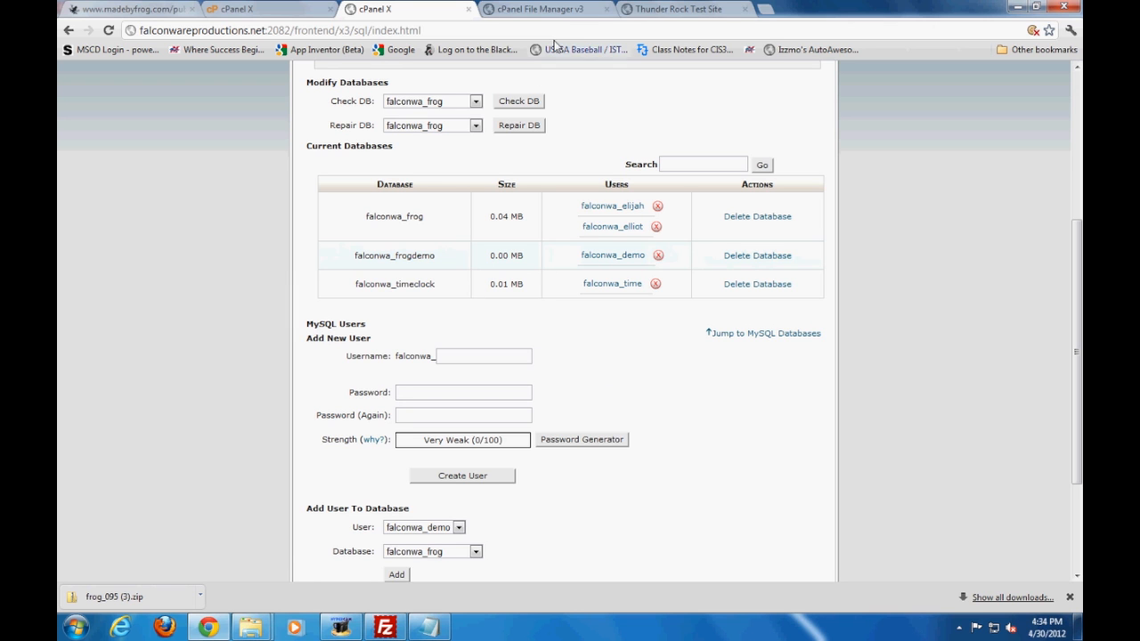
Return to install.txt and read the second instruction about uploading the Frog CMS package to the web server
click(433, 629)
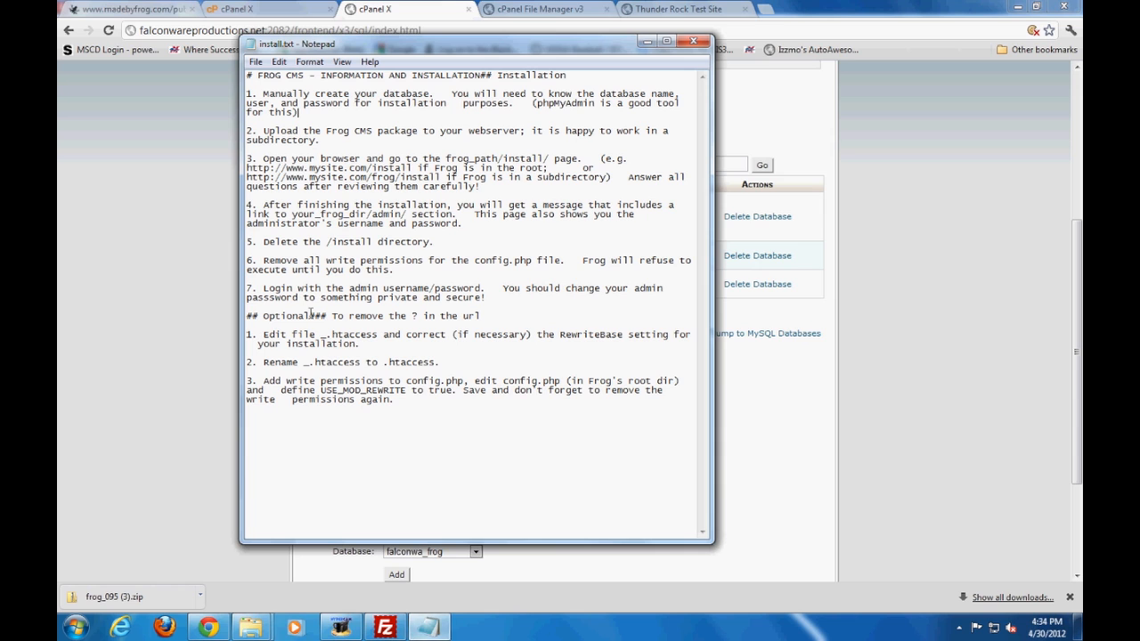
drag(321, 140, 248, 131)
click(445, 134)
Switch to FileZilla and review the local frog_095 files, the remote /public_html/frog_demo folder, and the connection's host field
click(385, 629)
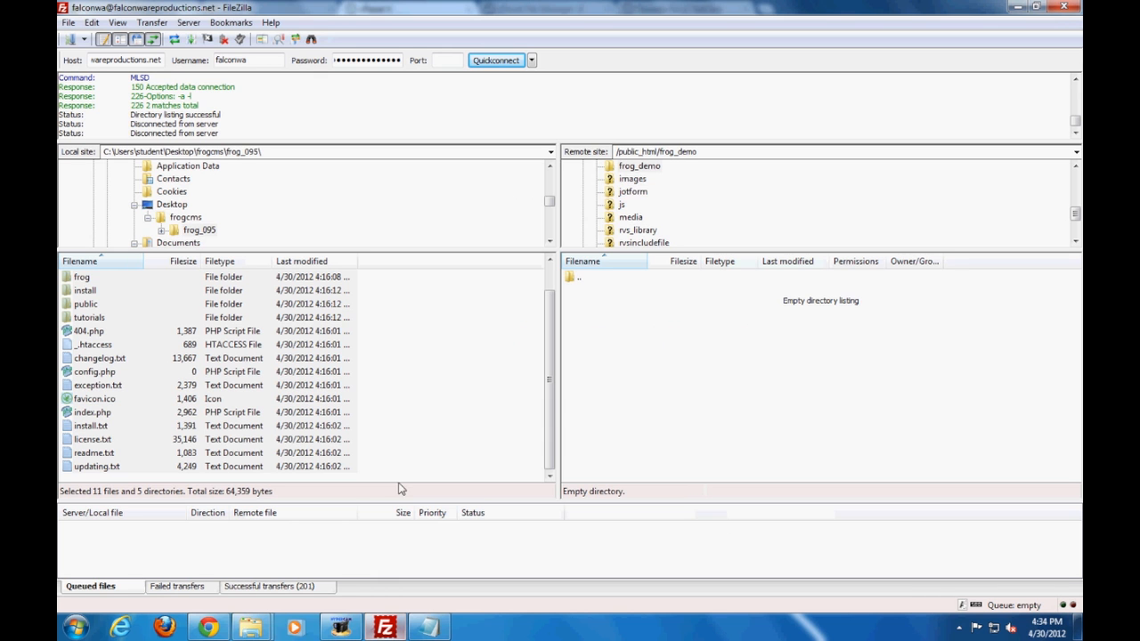
click(189, 231)
click(117, 335)
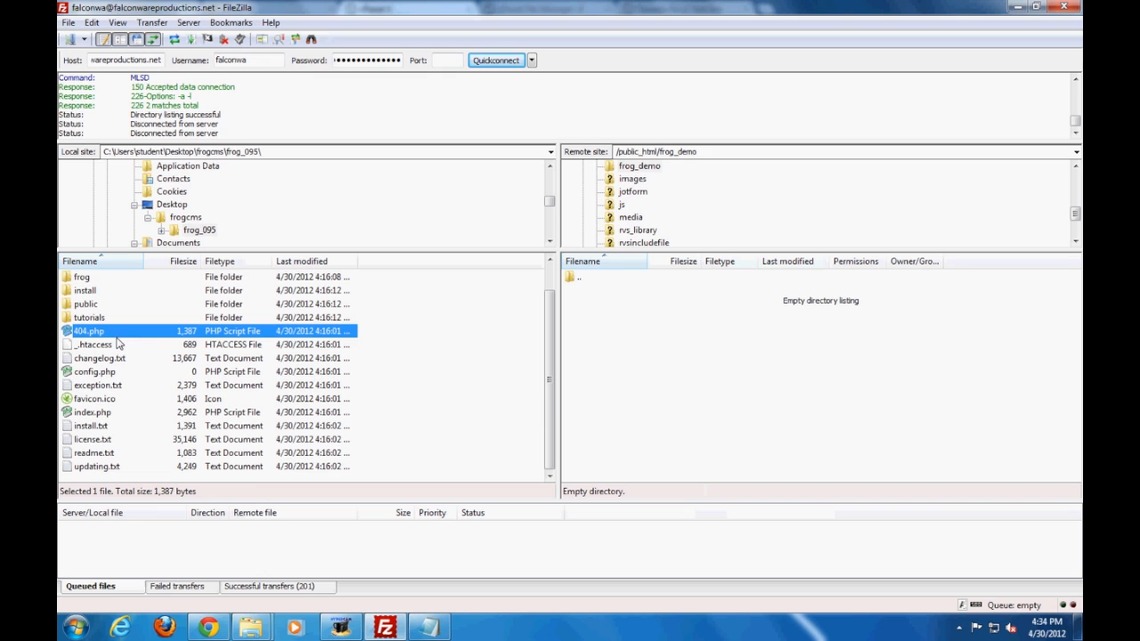
click(646, 167)
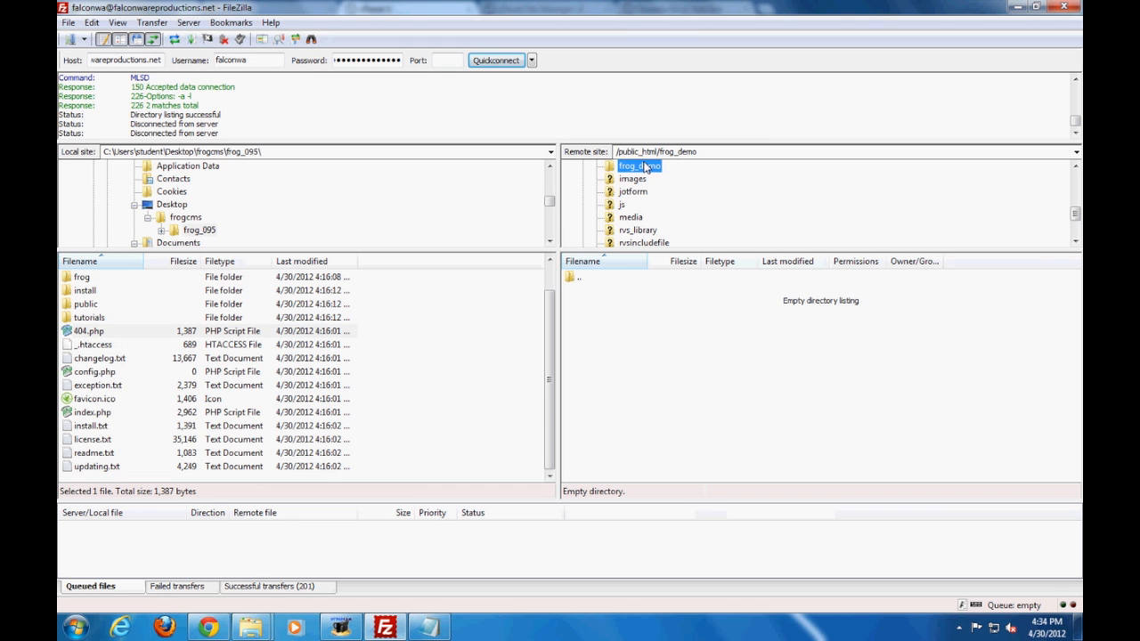
click(694, 152)
click(718, 152)
drag(127, 59, 59, 61)
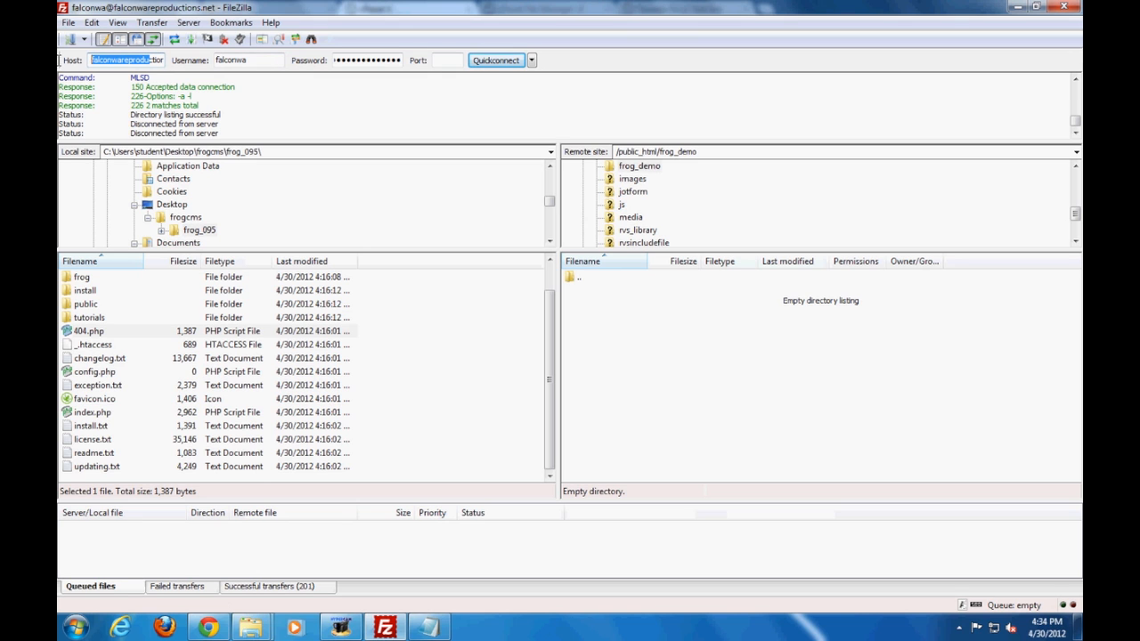
Upload all files and folders from the local frog_095 folder to /public_html/frog_demo on the server
click(171, 323)
click(114, 279)
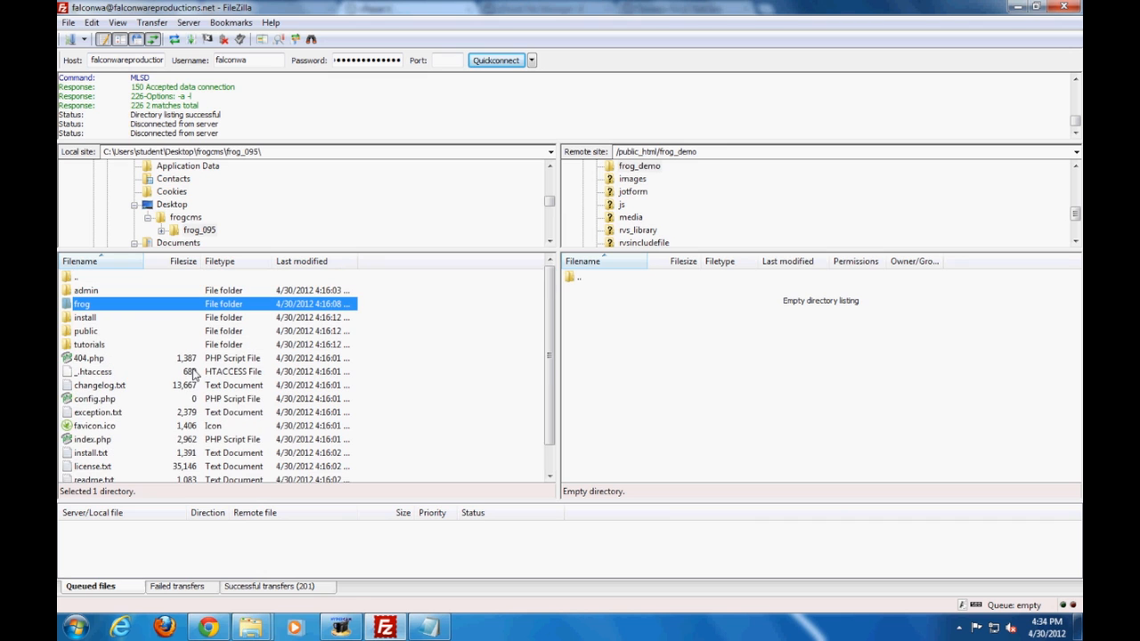
click(148, 291)
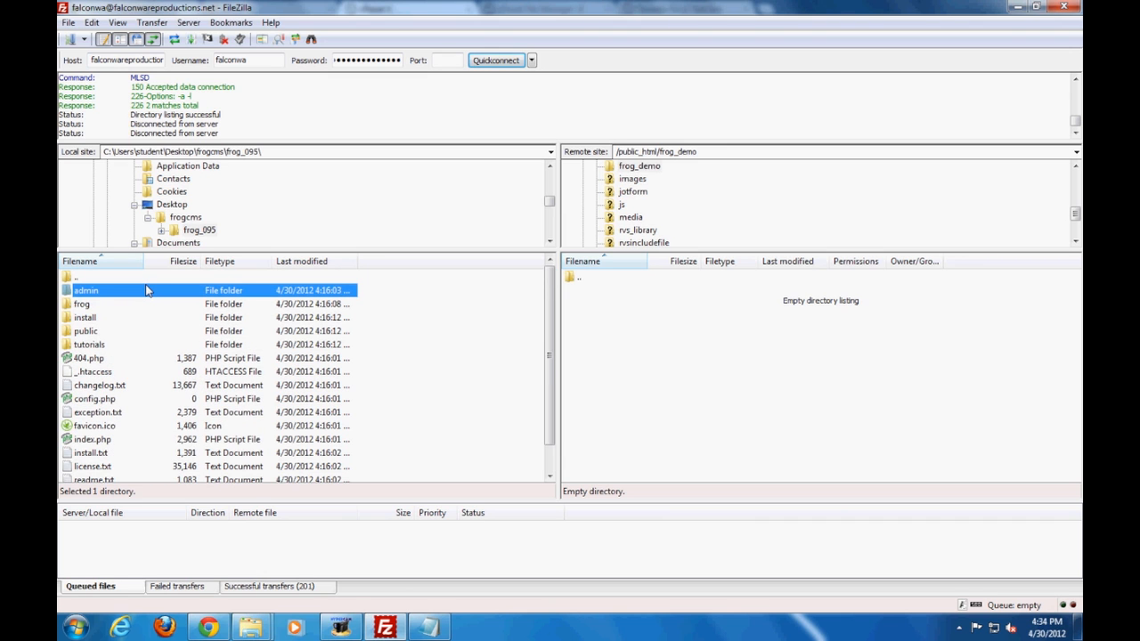
scroll(152, 369, down, 1)
shift+click(114, 468)
drag(124, 312, 640, 359)
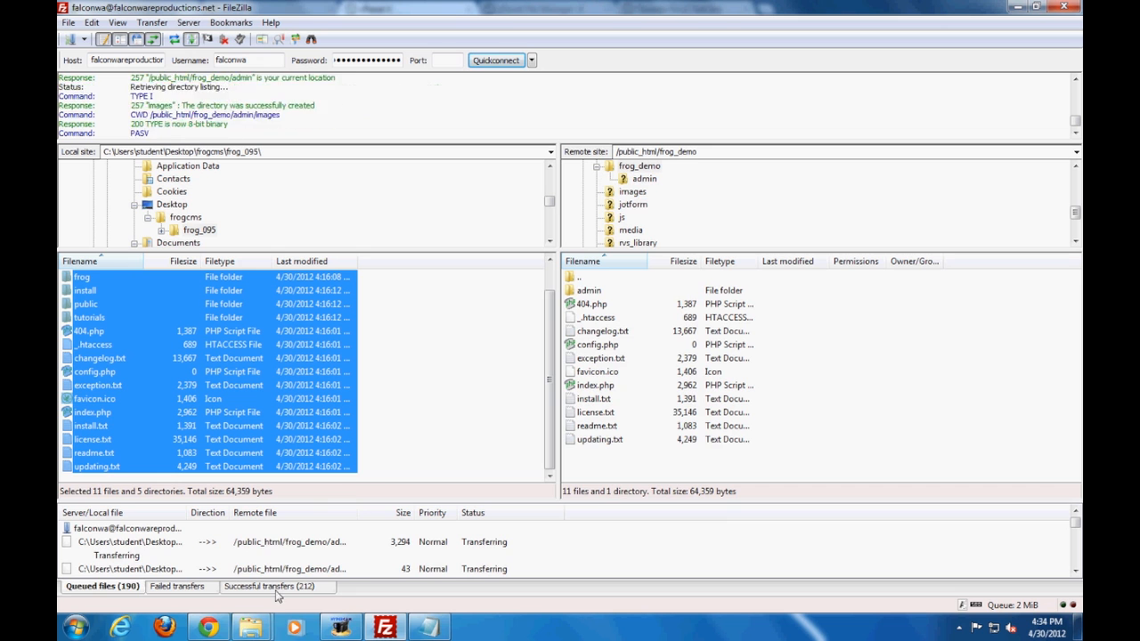
Return to install.txt and read the third instruction about opening the frog_path/install/ page
click(441, 630)
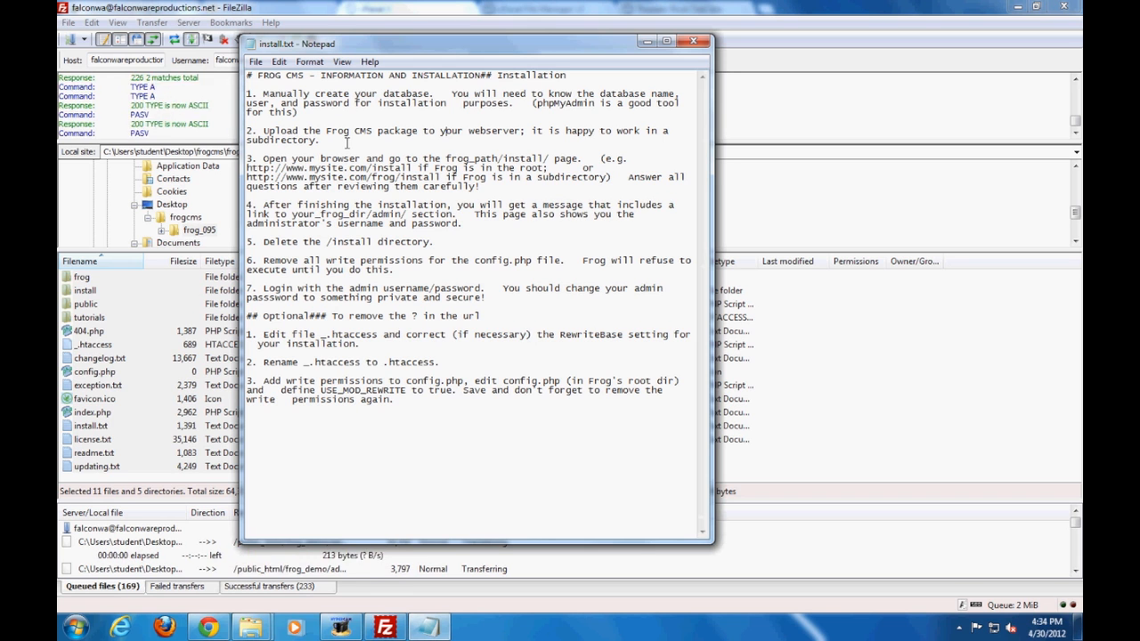
drag(575, 157, 254, 158)
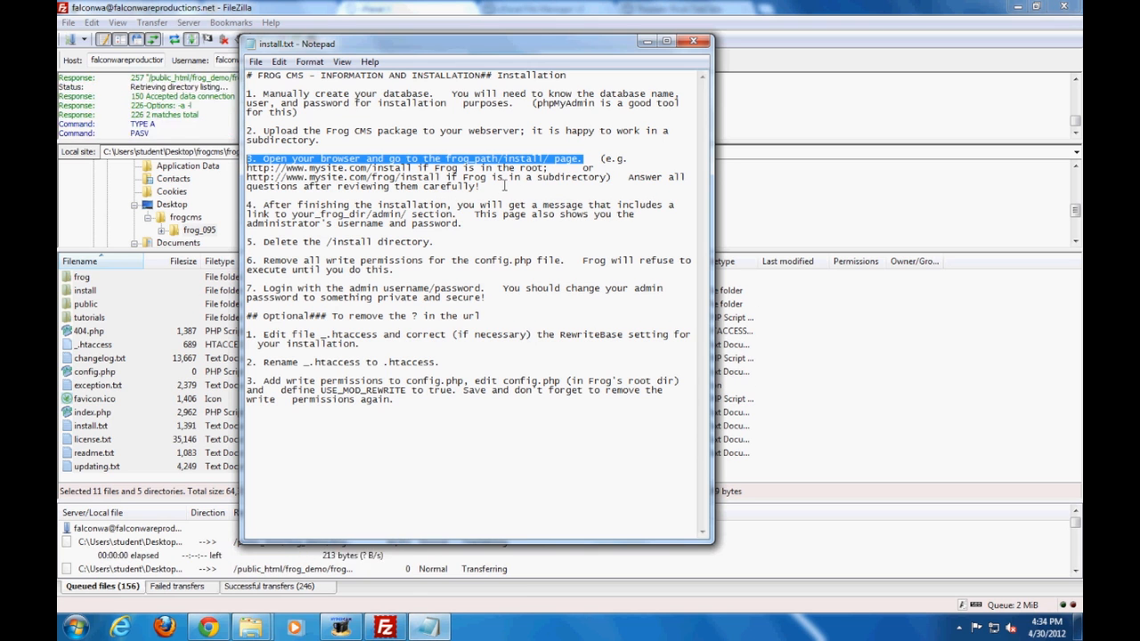
click(504, 185)
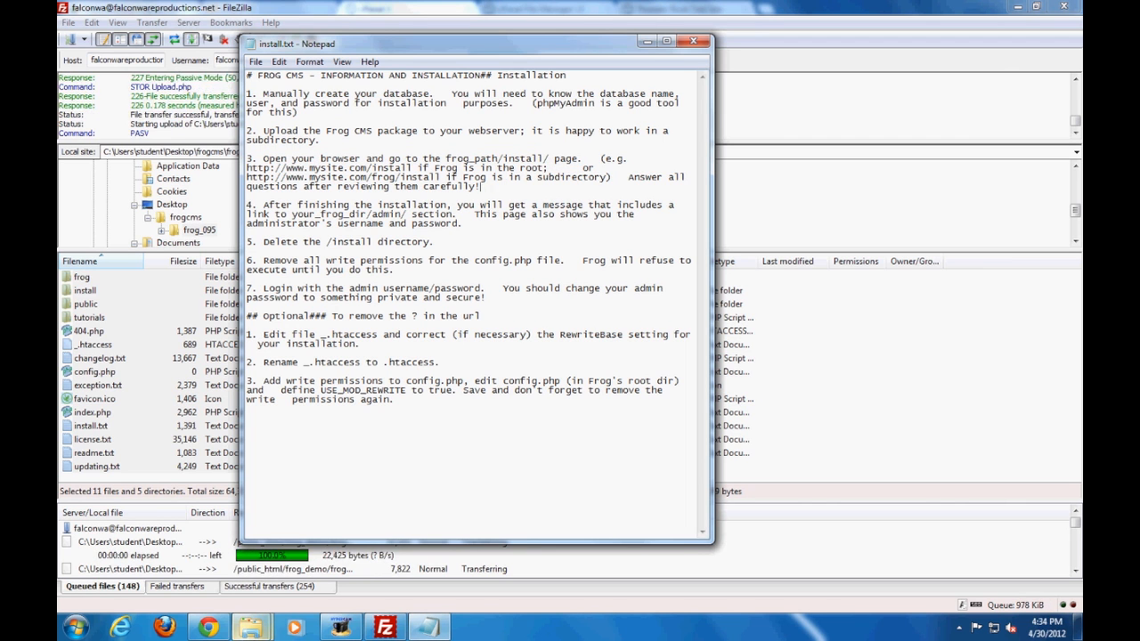
Switch to the browser and look over the current databases and user sections of the MySQL Databases page
click(221, 629)
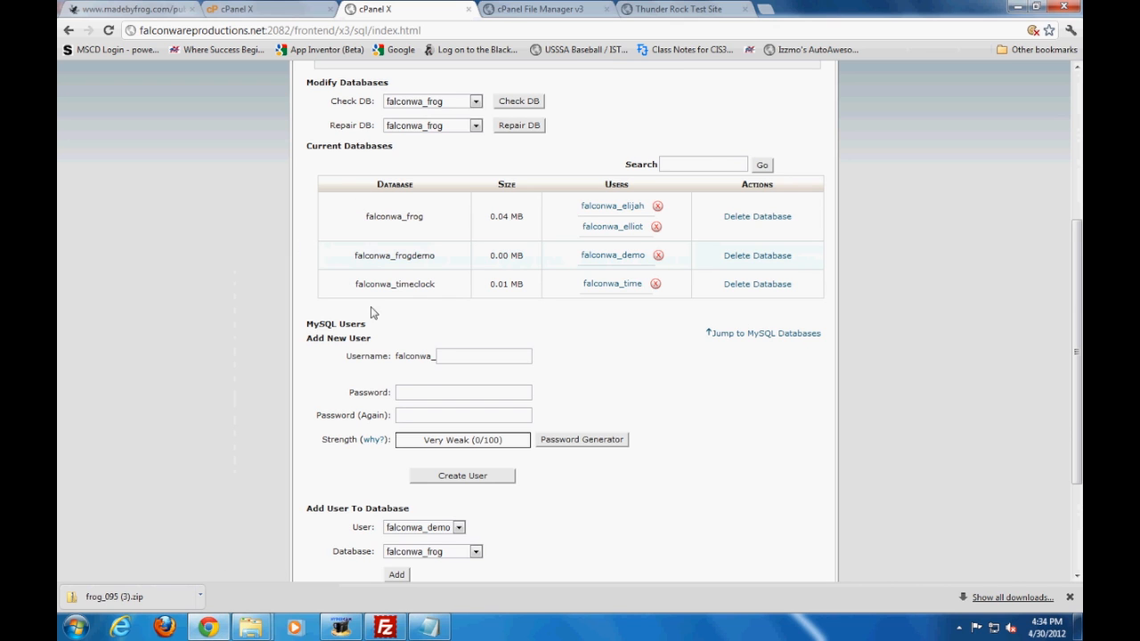
scroll(368, 339, down, 2)
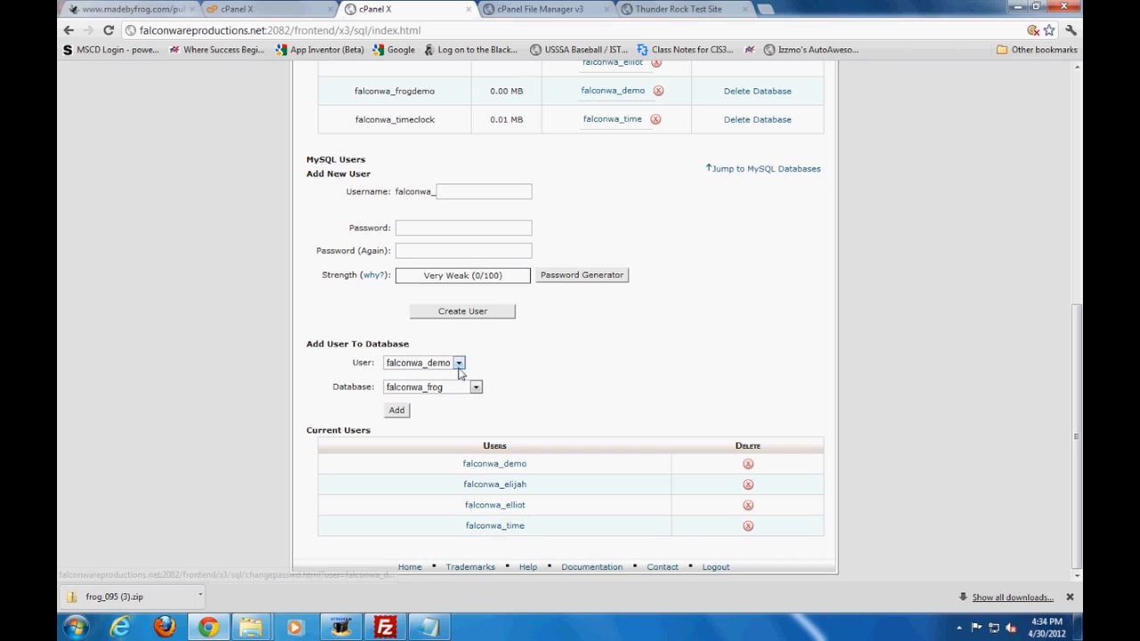
scroll(504, 397, up, 3)
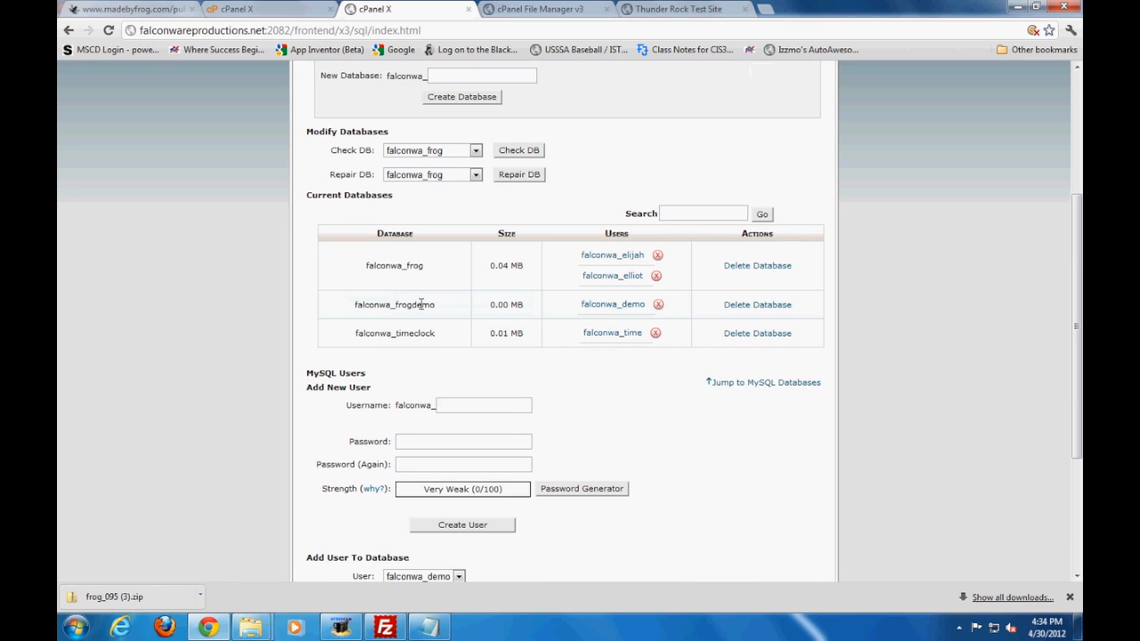
scroll(422, 321, up, 3)
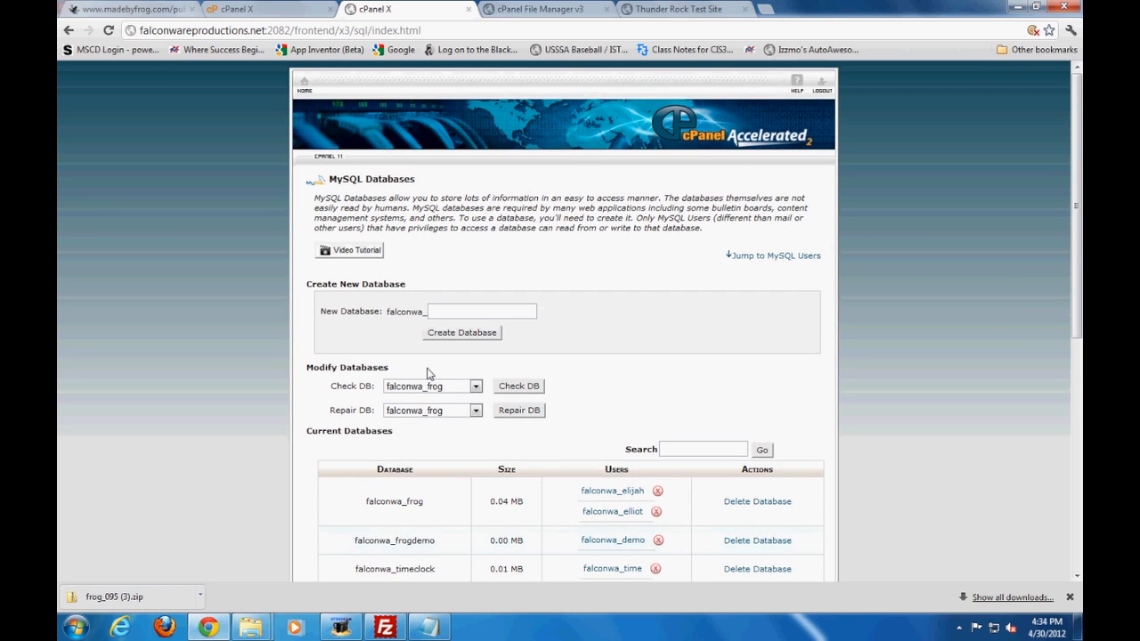
scroll(430, 374, down, 1)
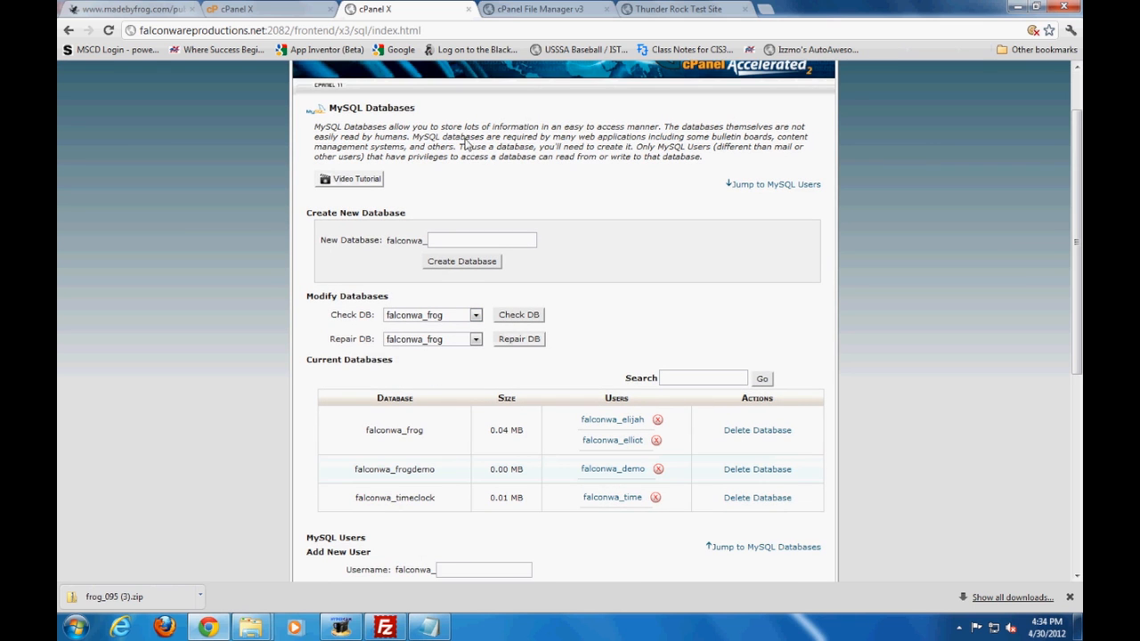
Open public_html/frog_demo in the cPanel File Manager to inspect the uploaded files, and check the transfer queue in FileZilla
click(510, 11)
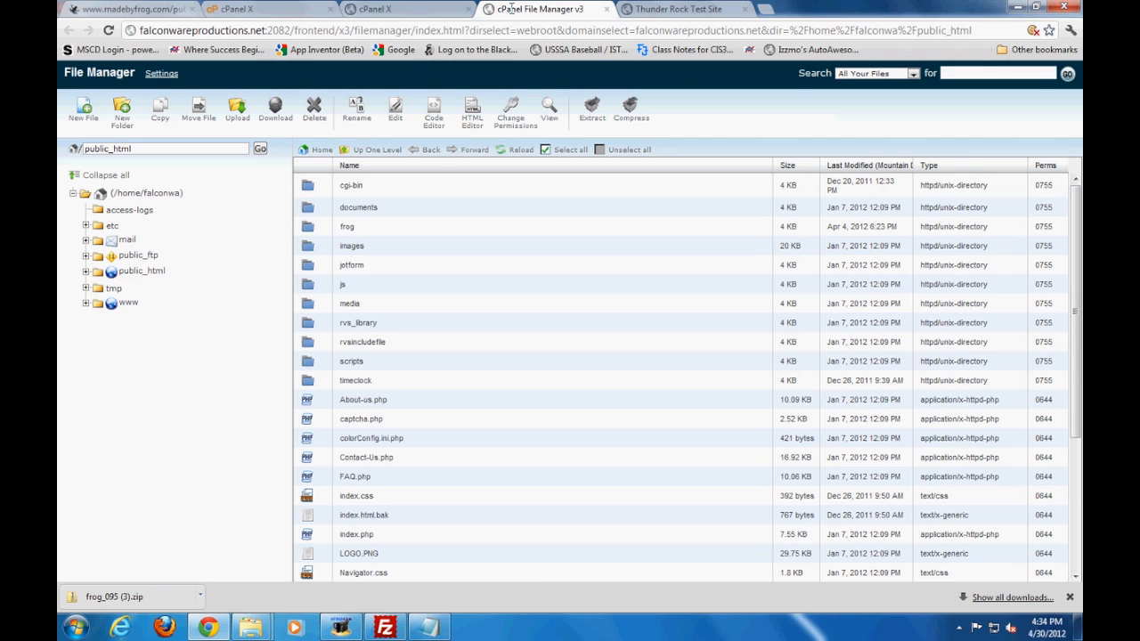
click(135, 272)
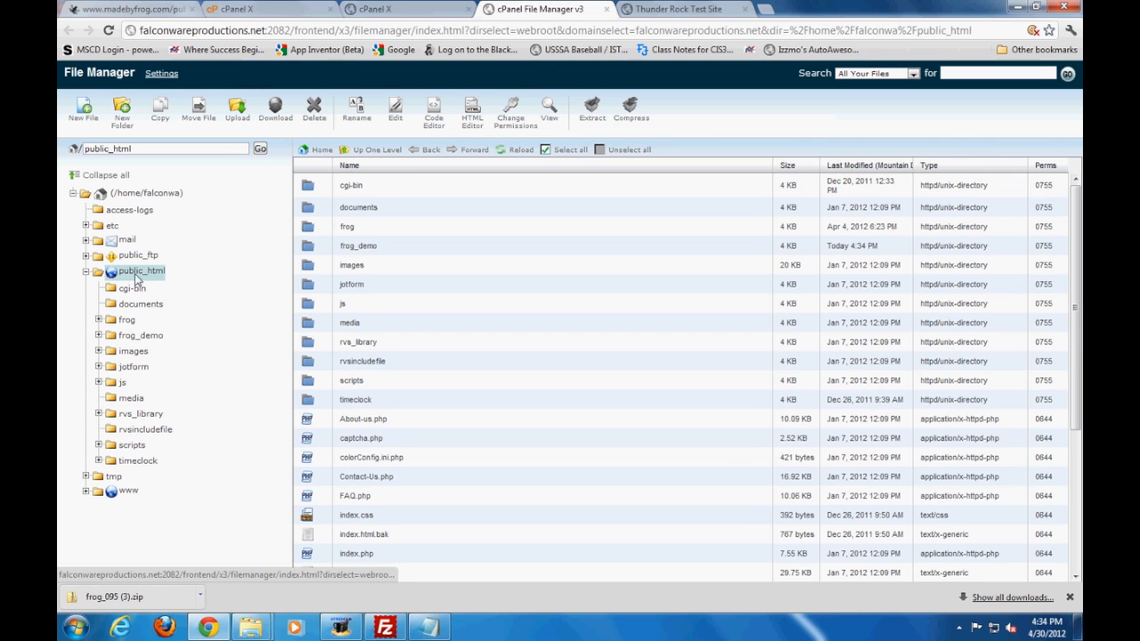
click(358, 247)
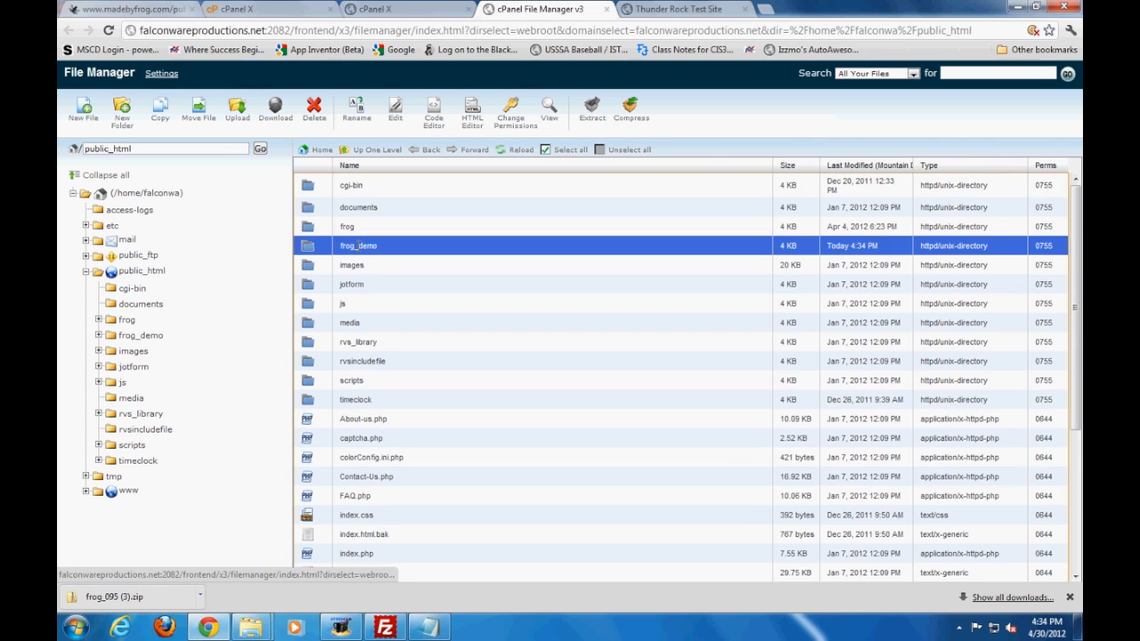
click(309, 253)
double_click(309, 254)
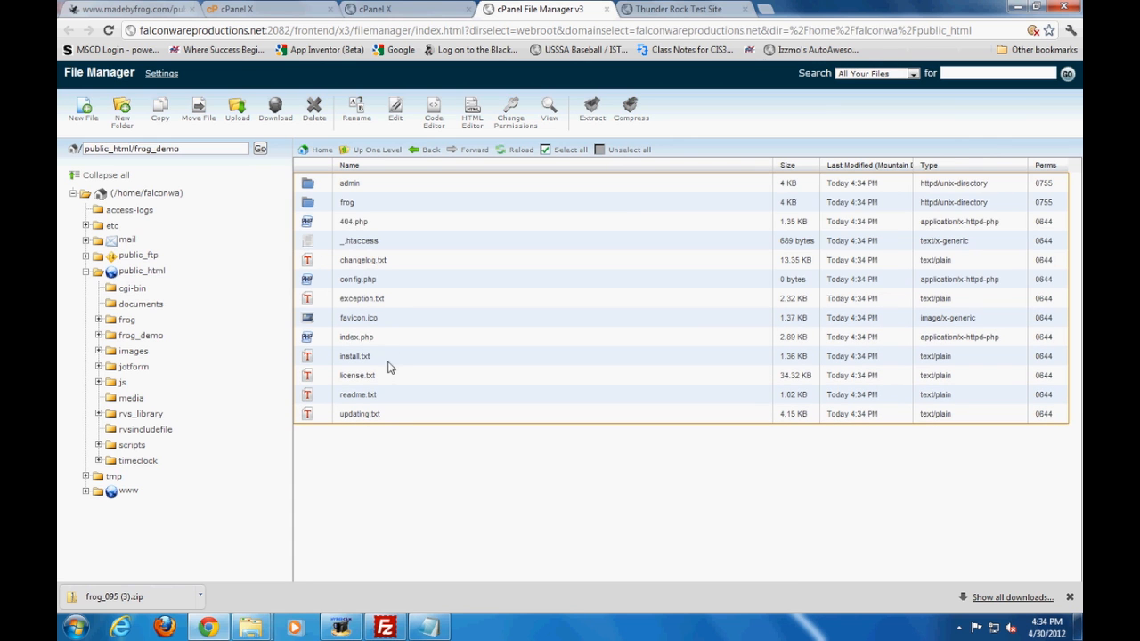
click(384, 628)
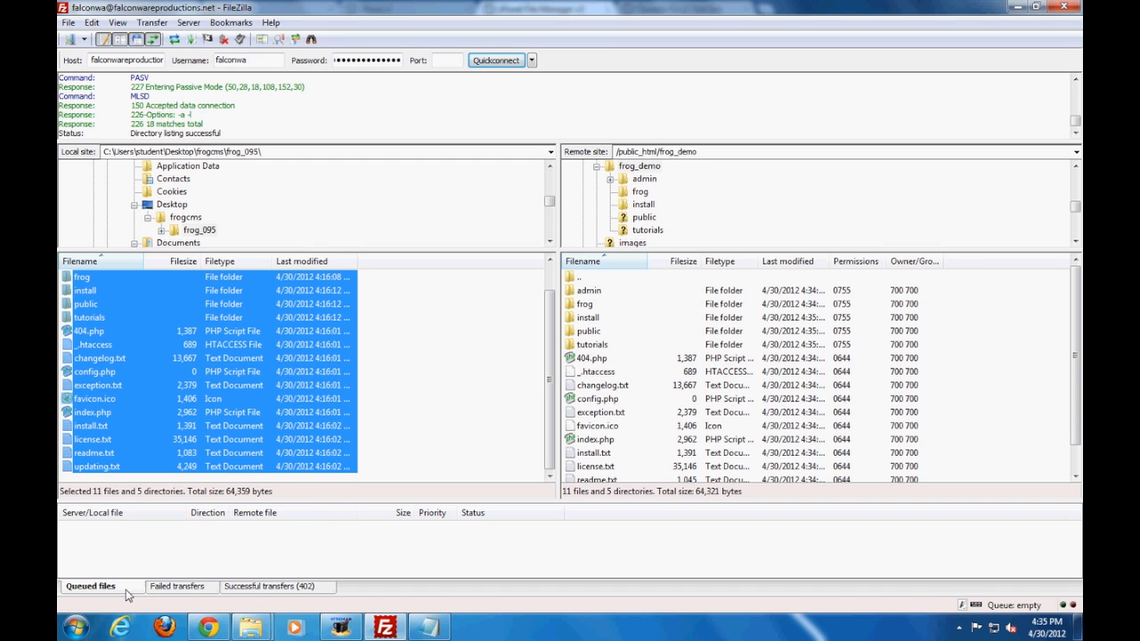
Return to the browser and load falconwareproductions.net/frog_demo in place of the Thunder Rock Test Site page
click(214, 629)
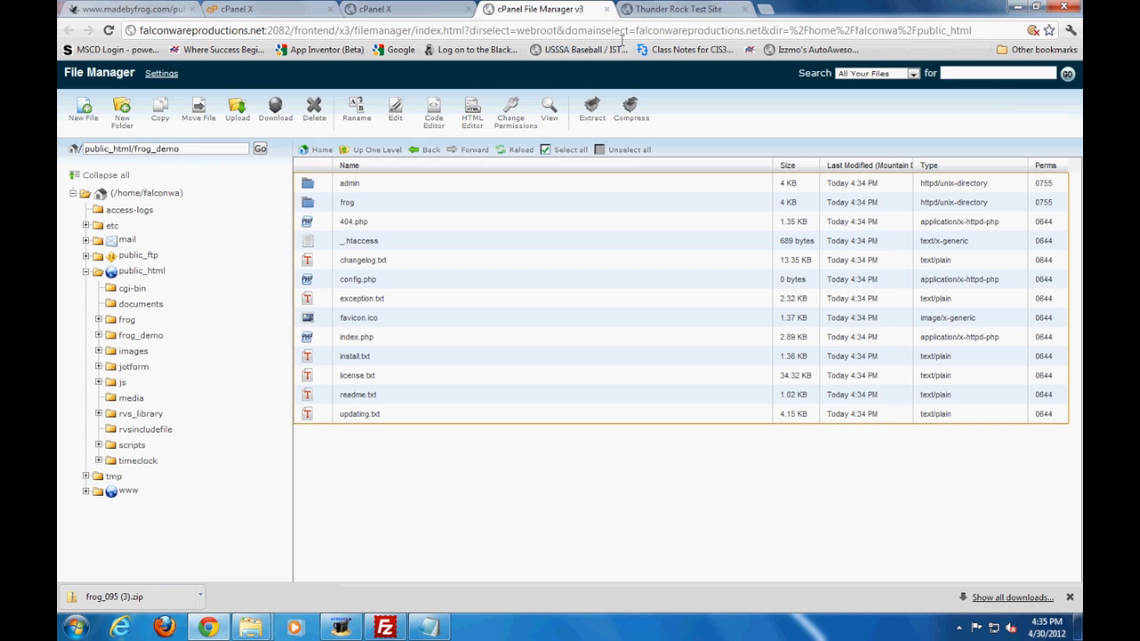
click(657, 8)
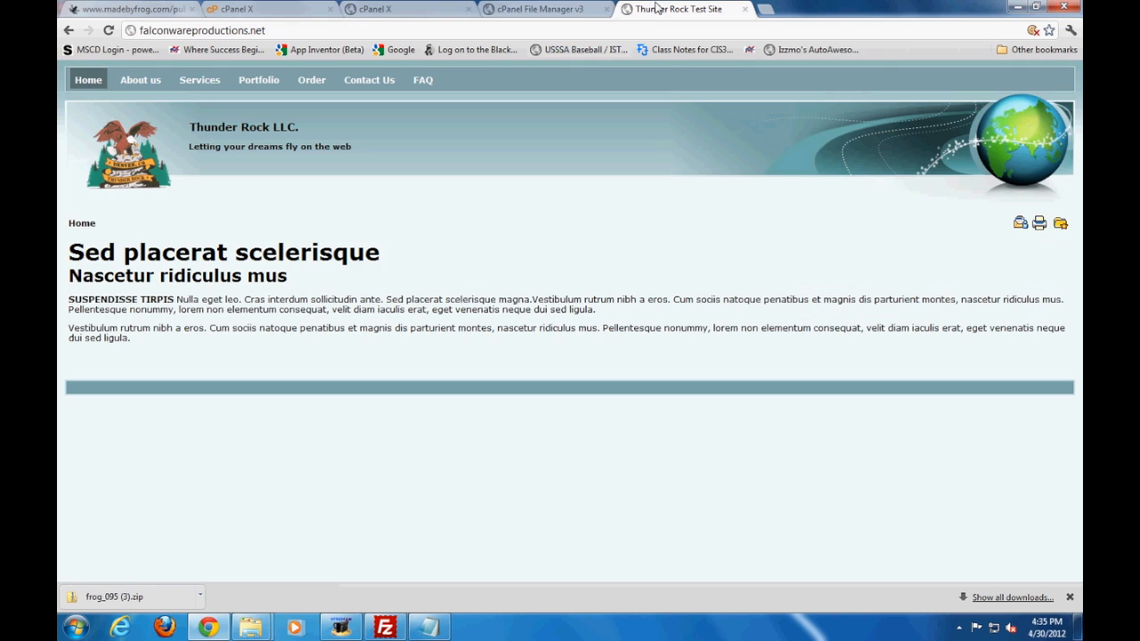
click(314, 33)
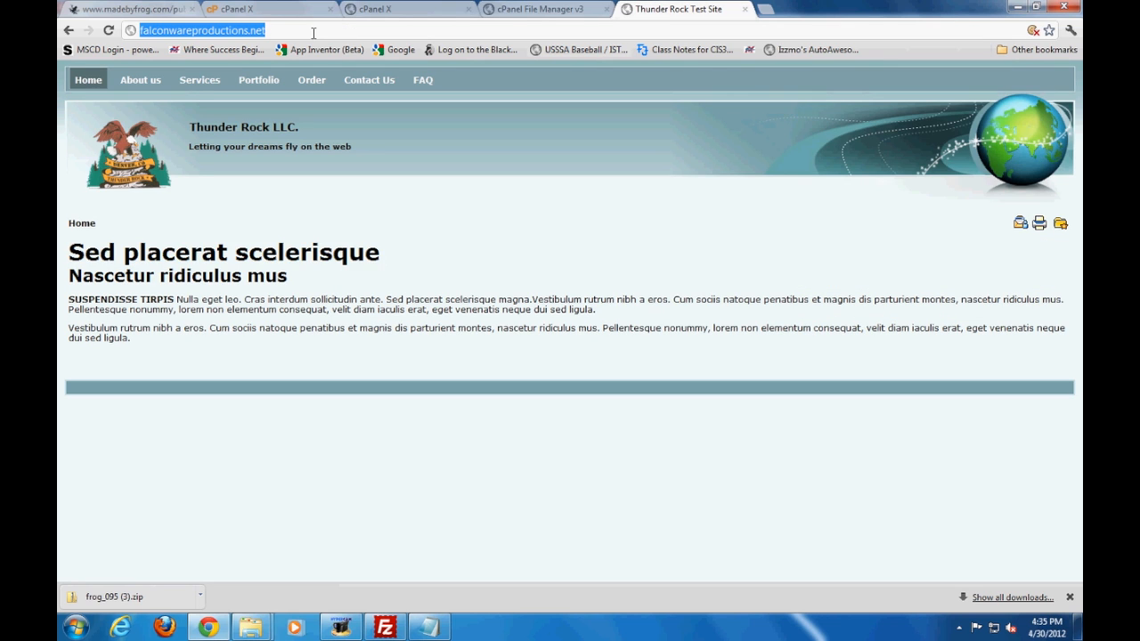
click(314, 33)
text(/)
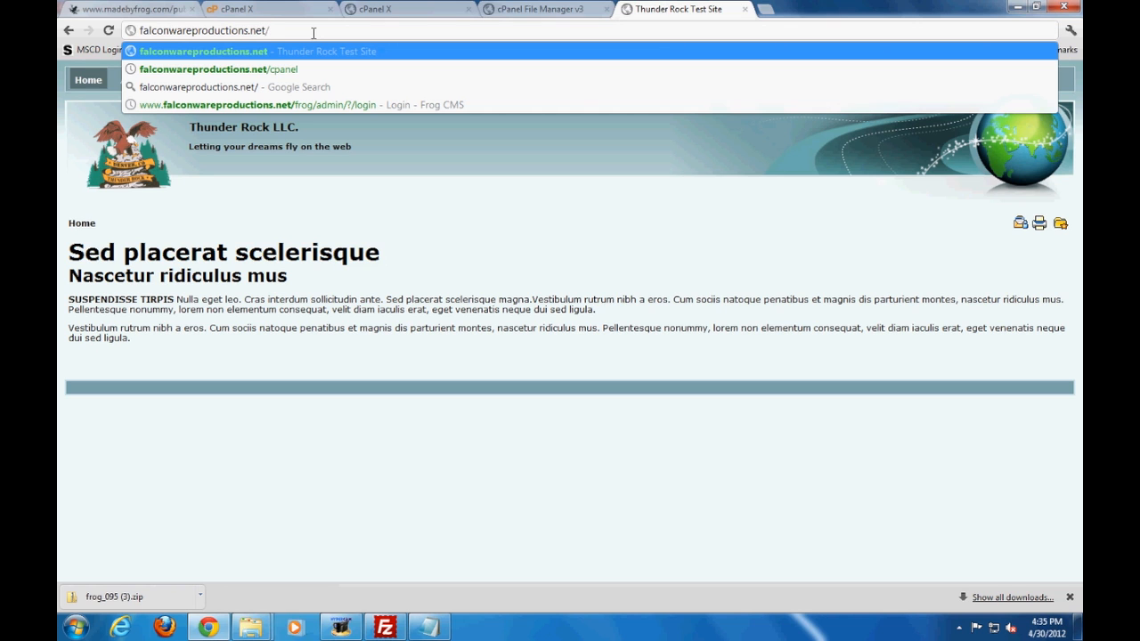
text(f)
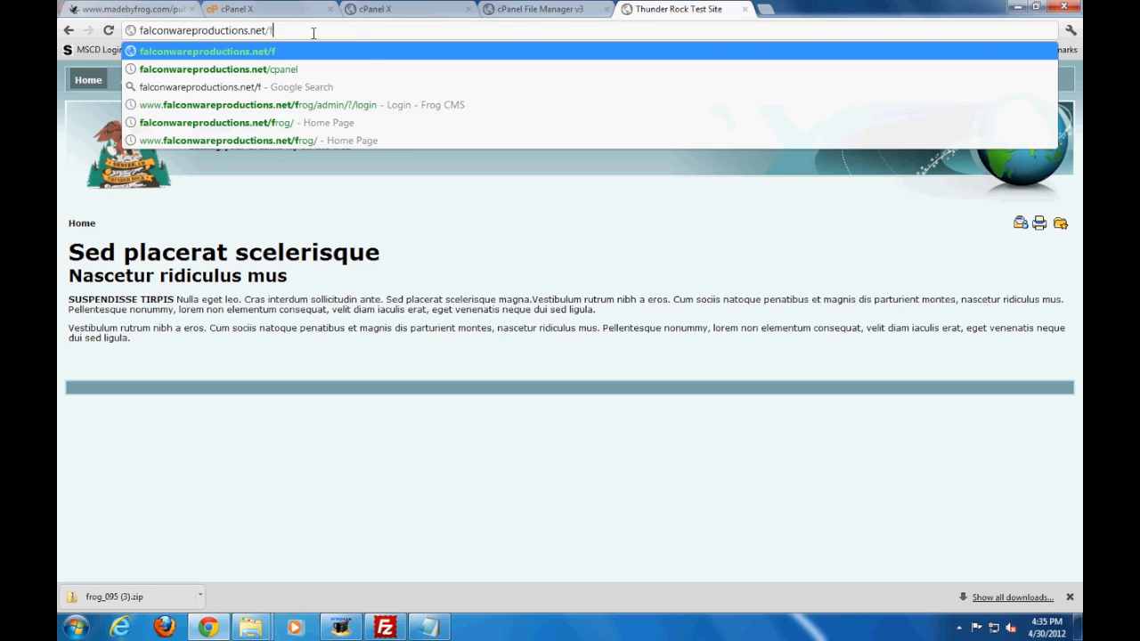
text(rog_demo)
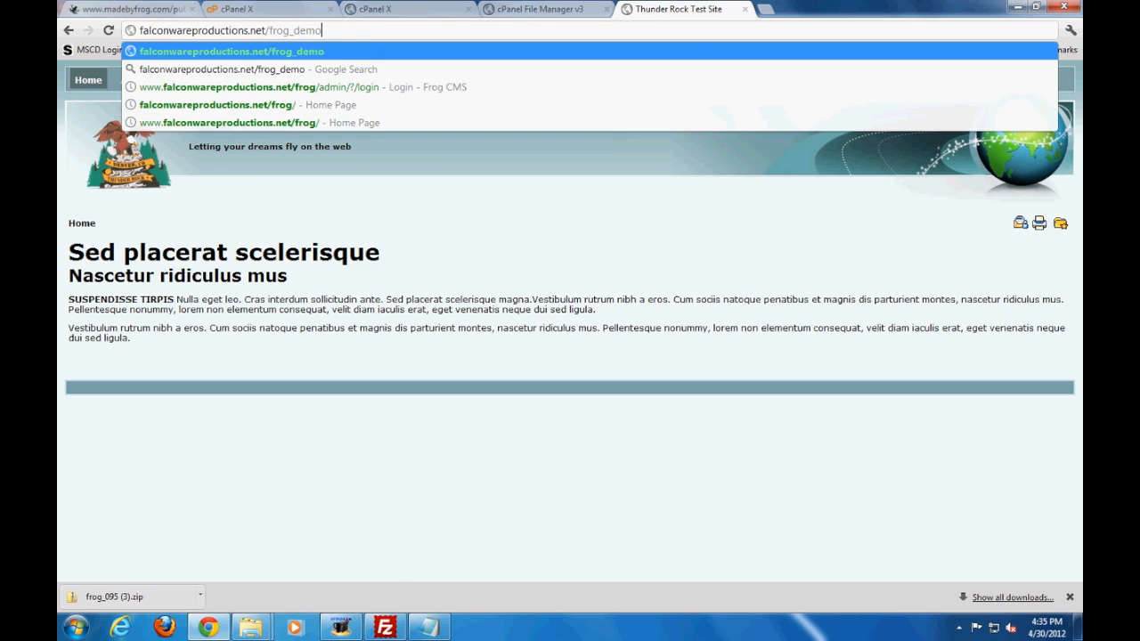
key(Return)
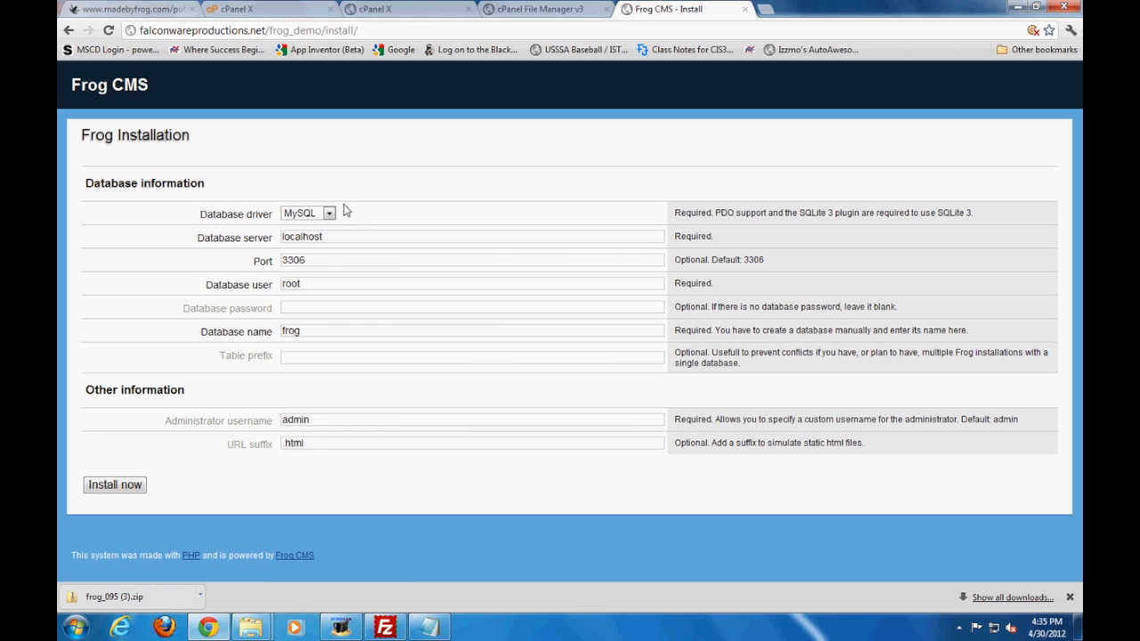
Examine the database driver choice, server, and port fields of the Frog Installation form
click(329, 215)
click(329, 216)
click(330, 238)
click(327, 260)
Set the database user to falconwa_demo, enter the database password, set the database name to falconwa_frogdemo, and run the installation
click(327, 285)
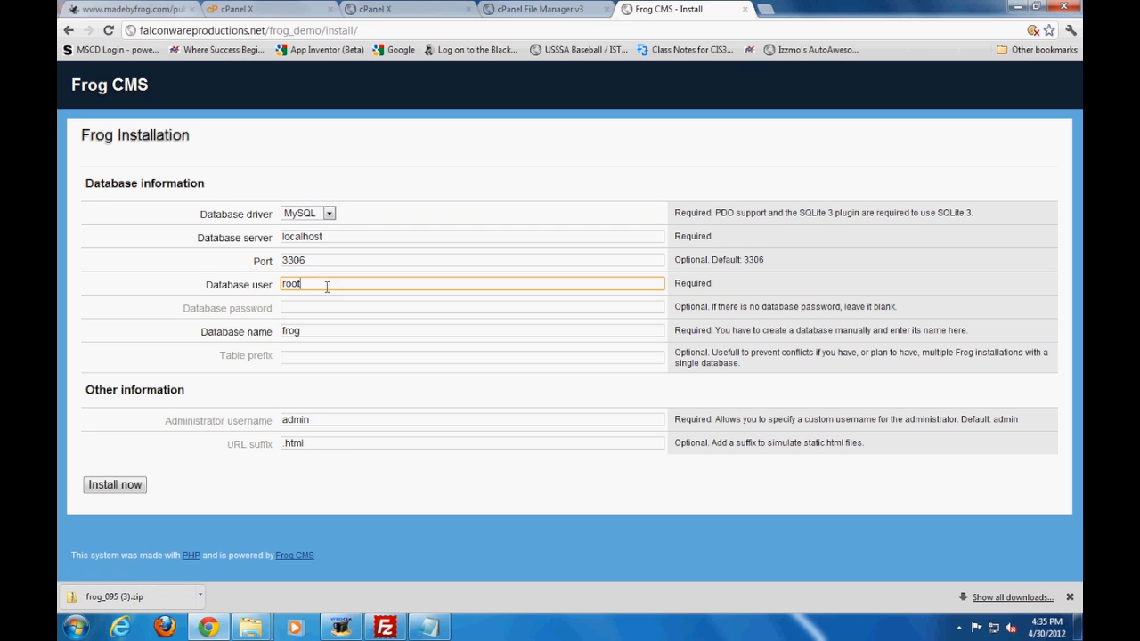
double_click(333, 284)
text(f)
text(alconwa_demo)
key(Tab)
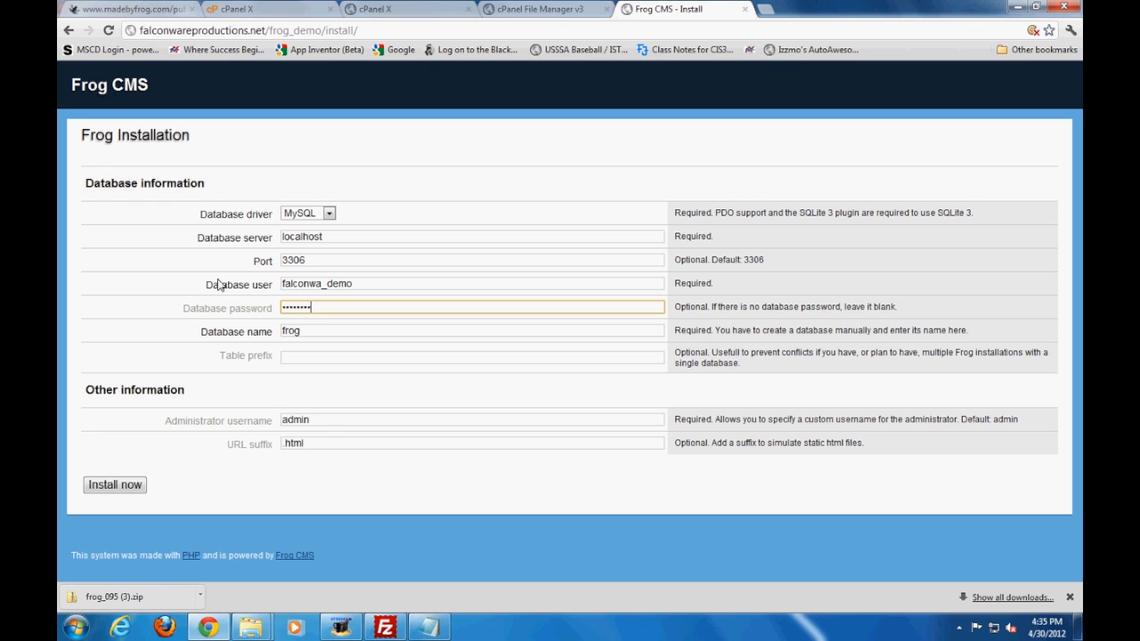
key(Tab)
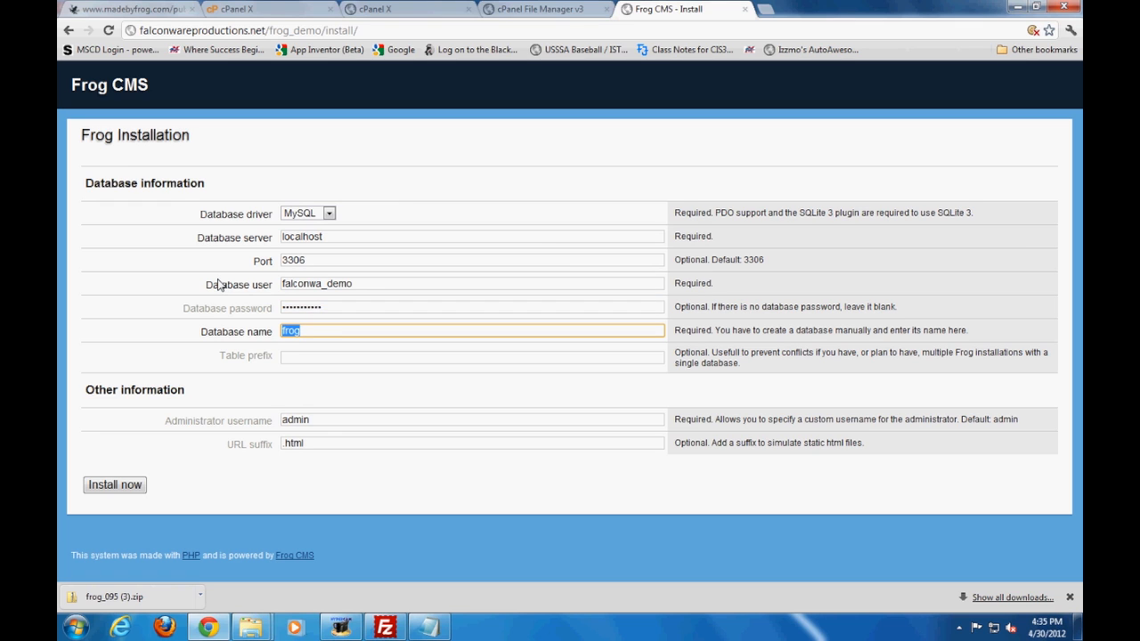
text(falconwa_)
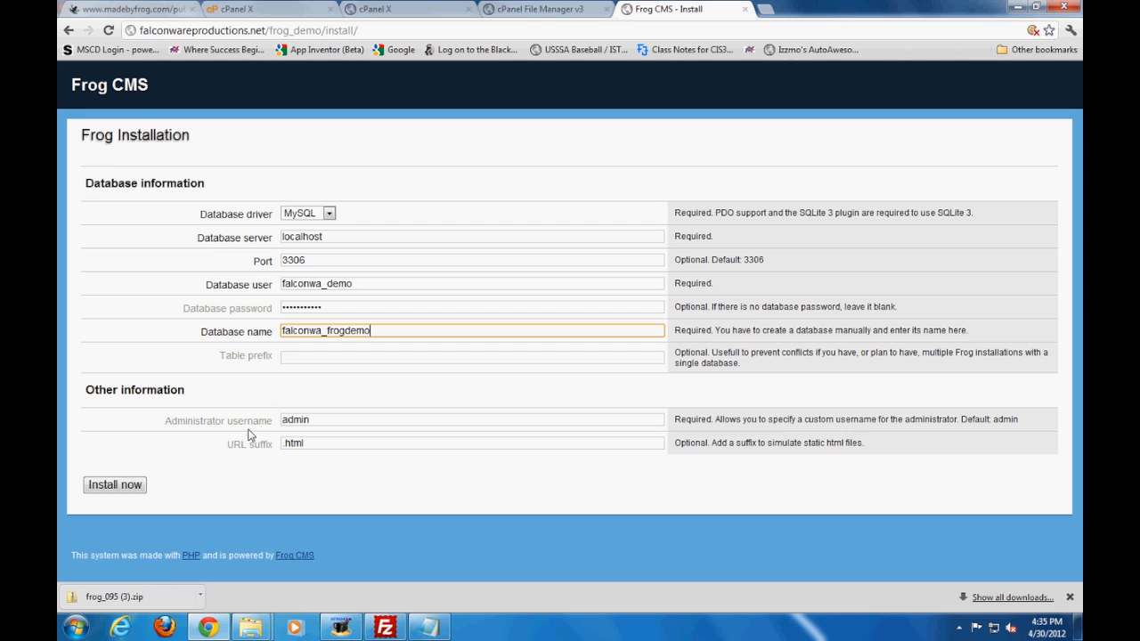
click(133, 493)
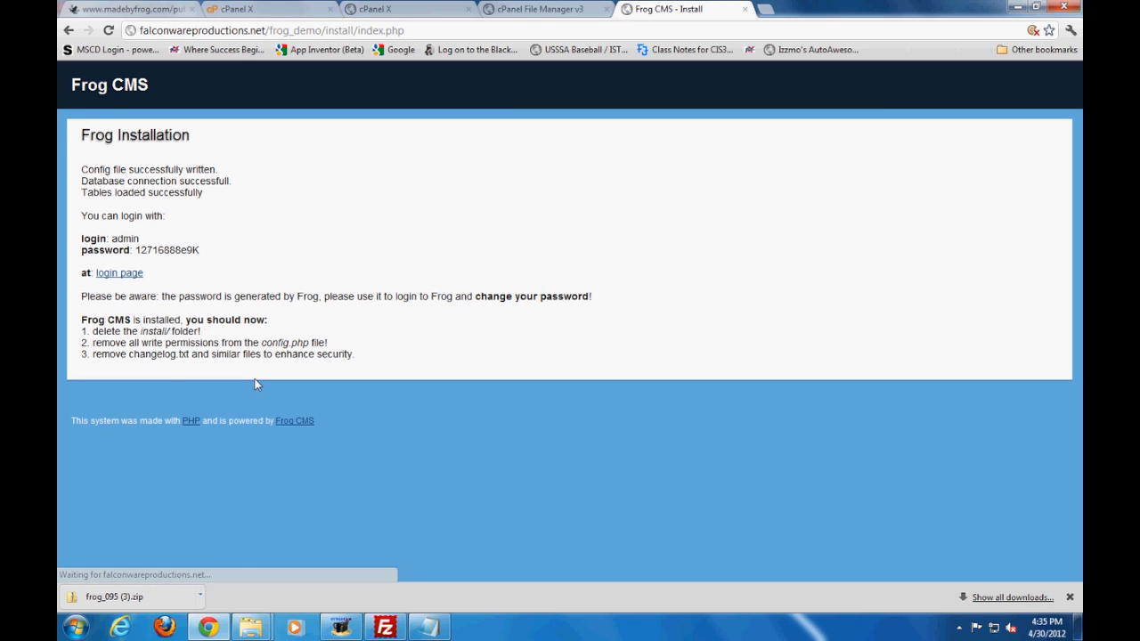
Review the generated administrator password and the three recommended follow-up tasks on the Frog Installation page
drag(169, 250, 138, 242)
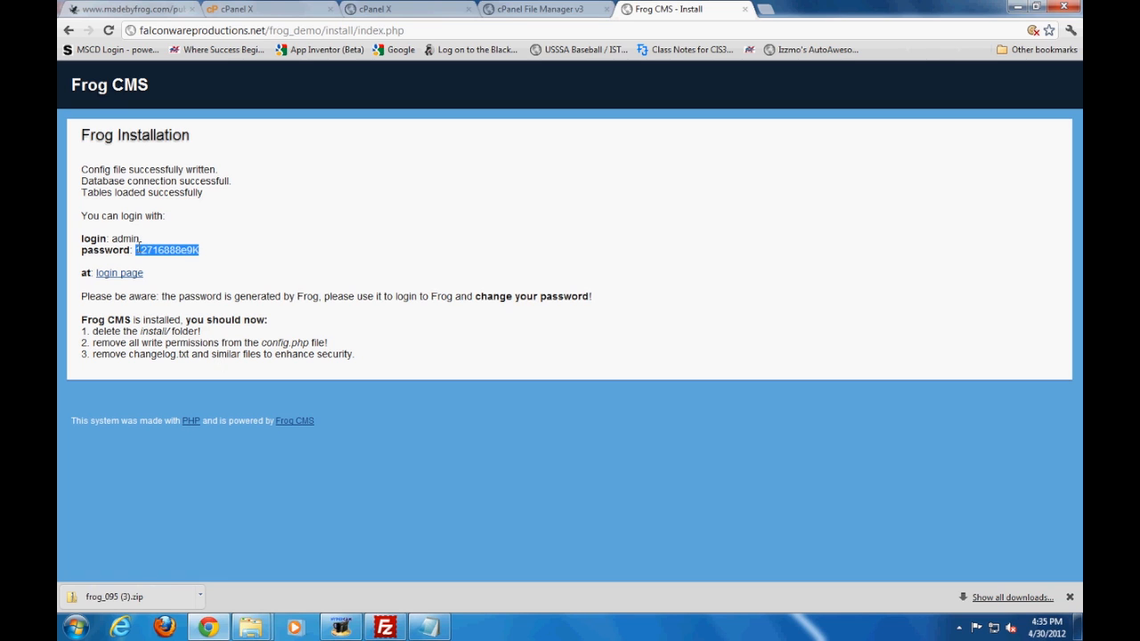
click(321, 291)
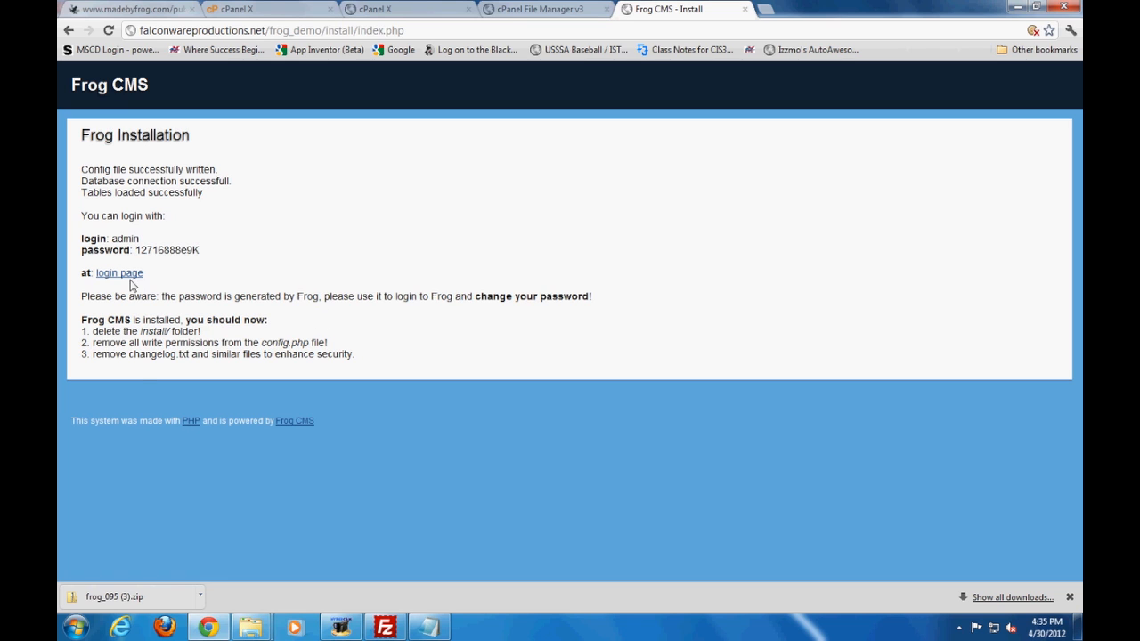
drag(389, 356, 82, 331)
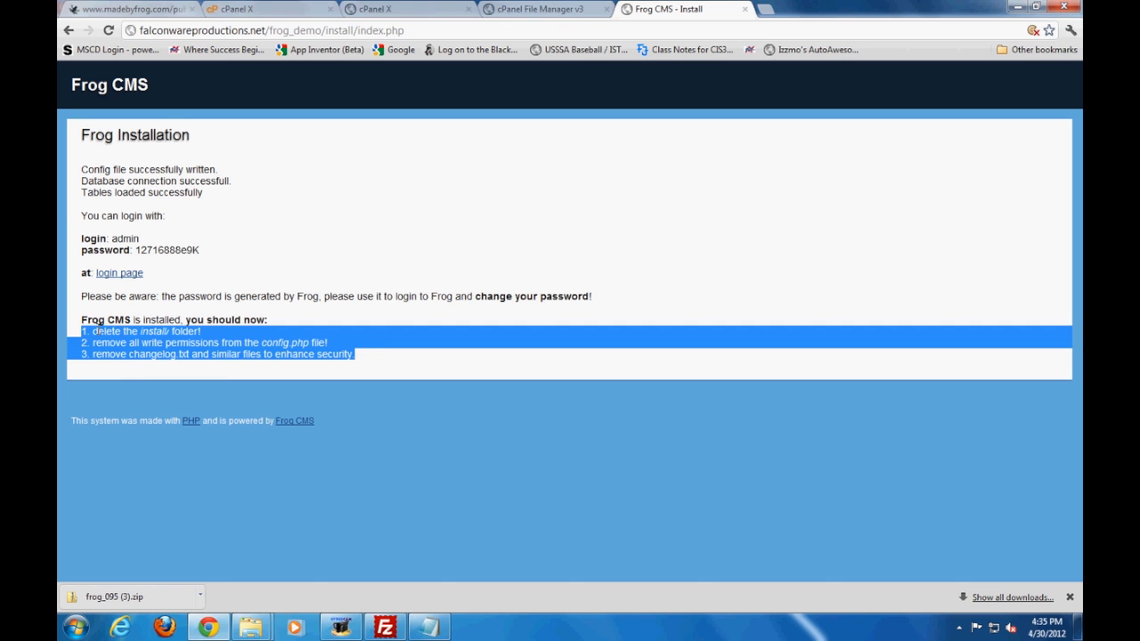
Check the post-install instructions in install.txt in Notepad and the uploaded frog_demo files in FileZilla
click(146, 333)
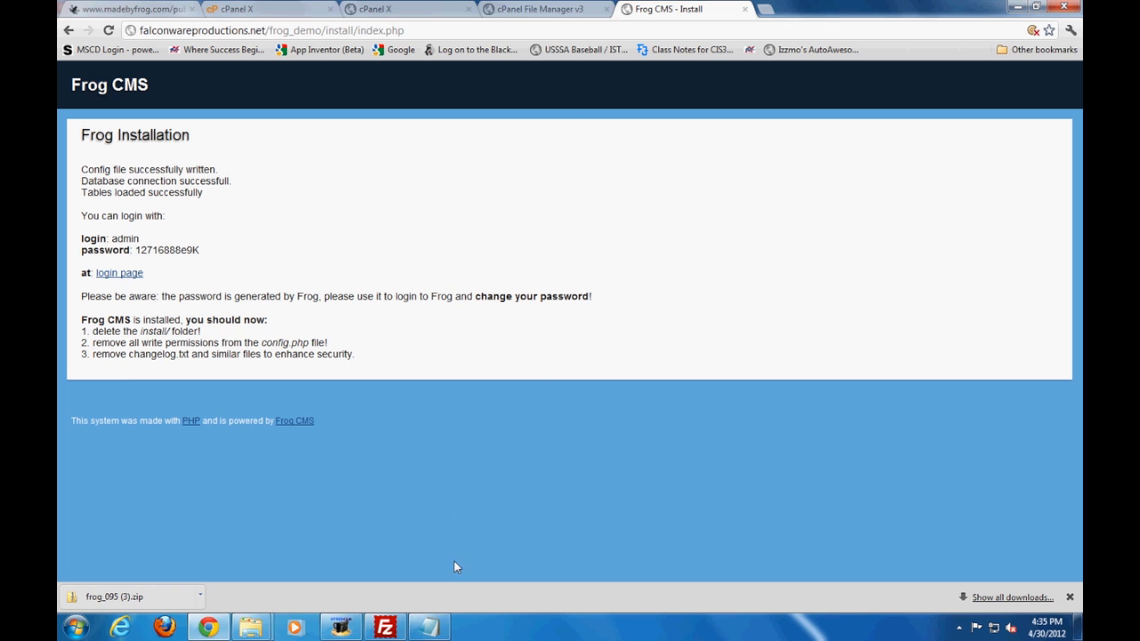
click(428, 628)
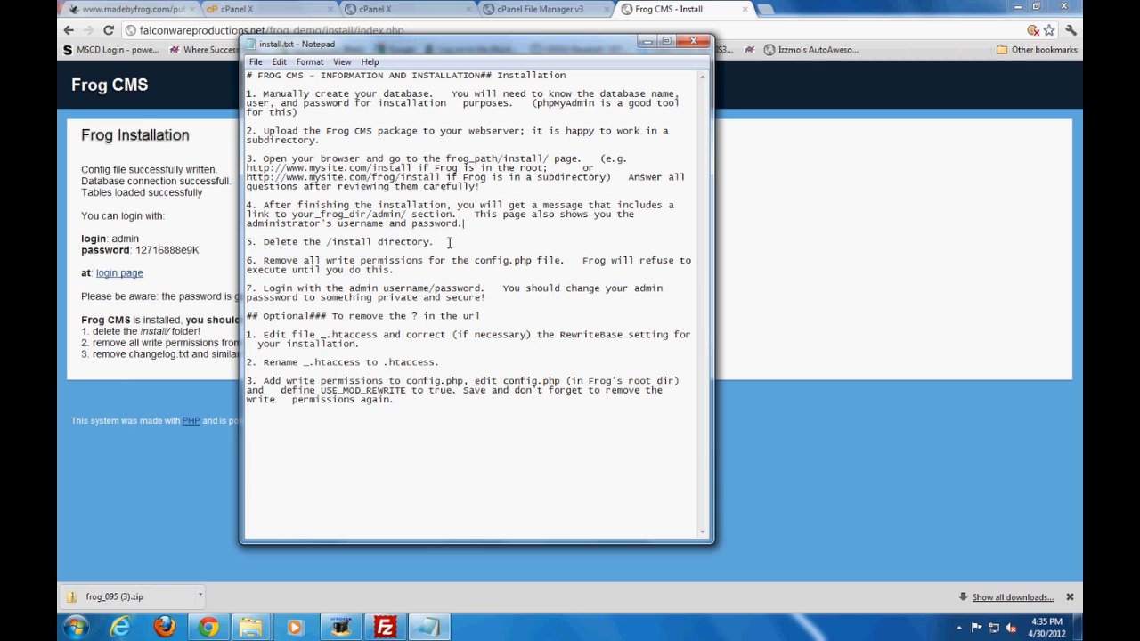
click(386, 629)
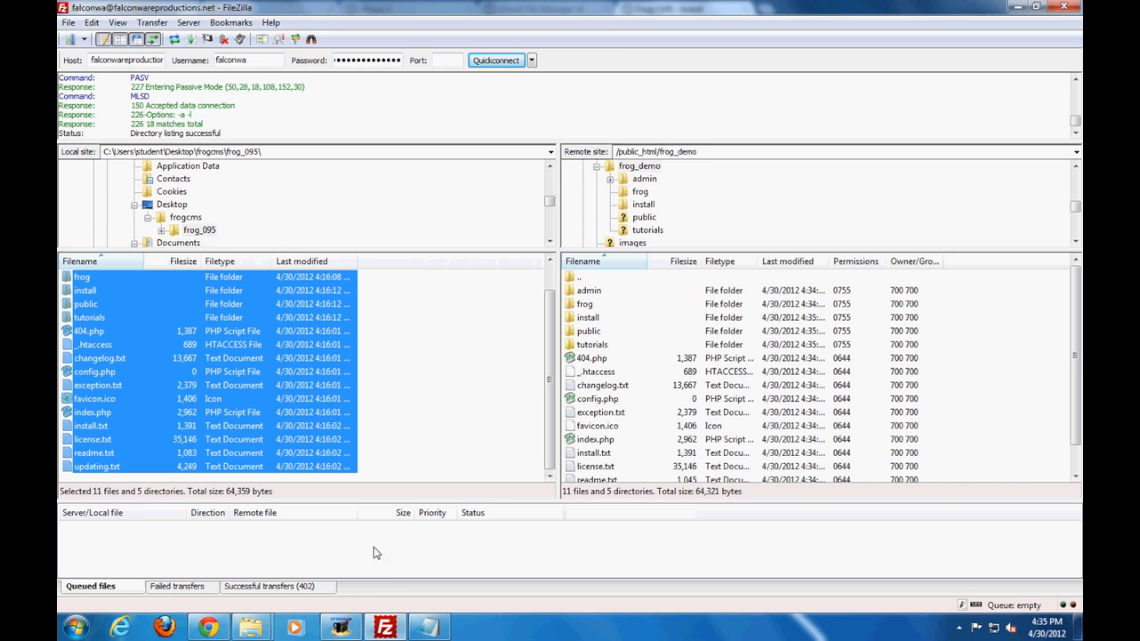
click(211, 629)
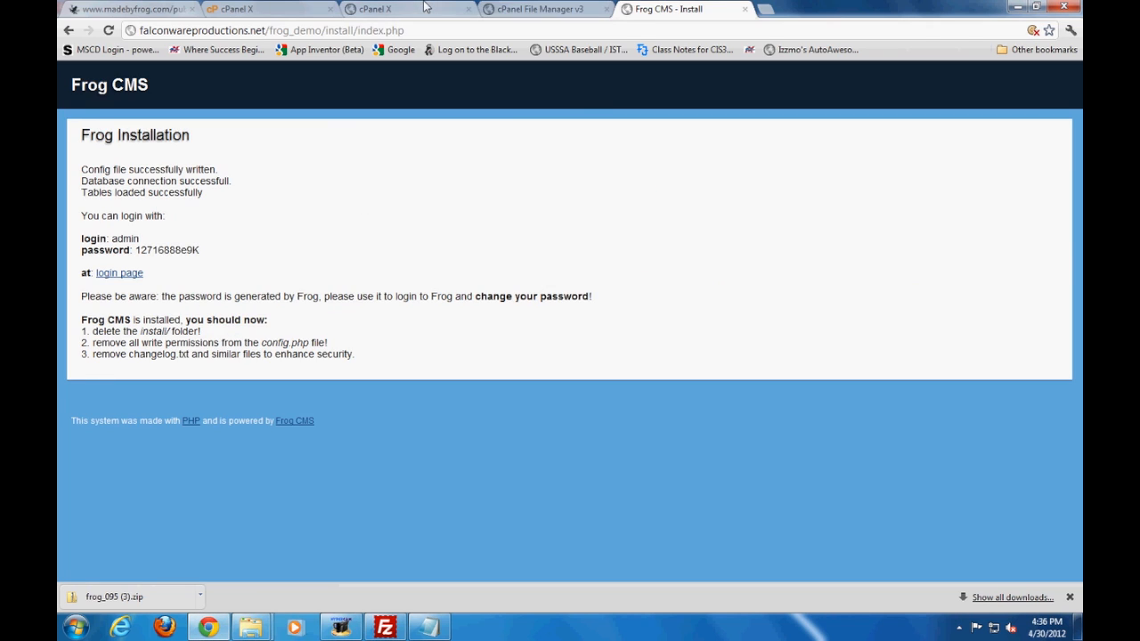
Delete the install folder from public_html/frog_demo in the cPanel File Manager
click(499, 9)
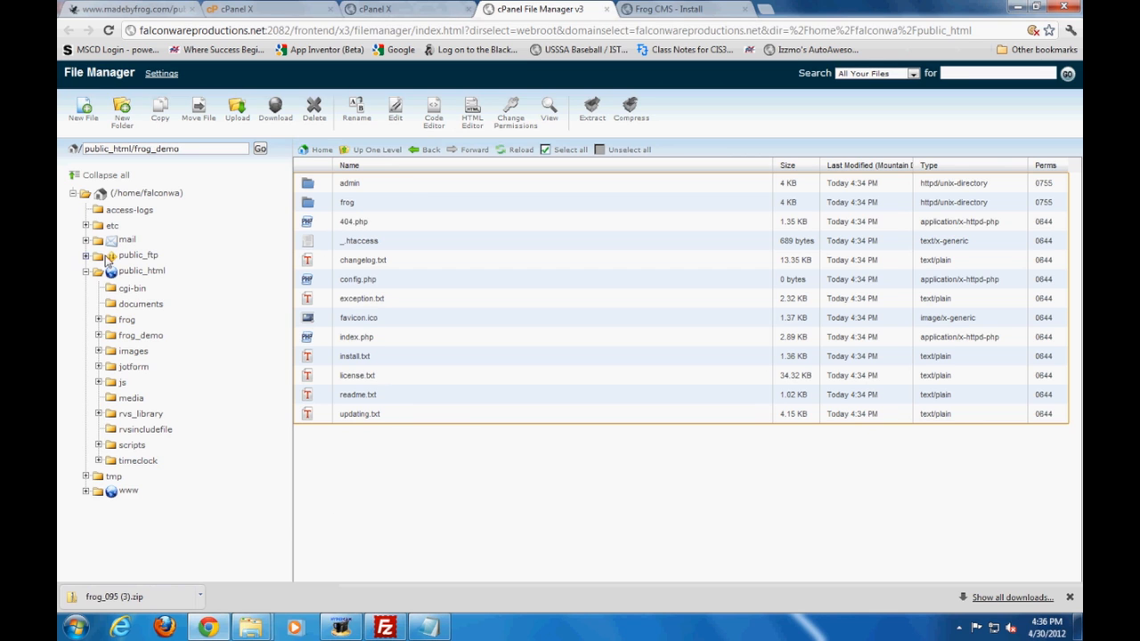
click(133, 270)
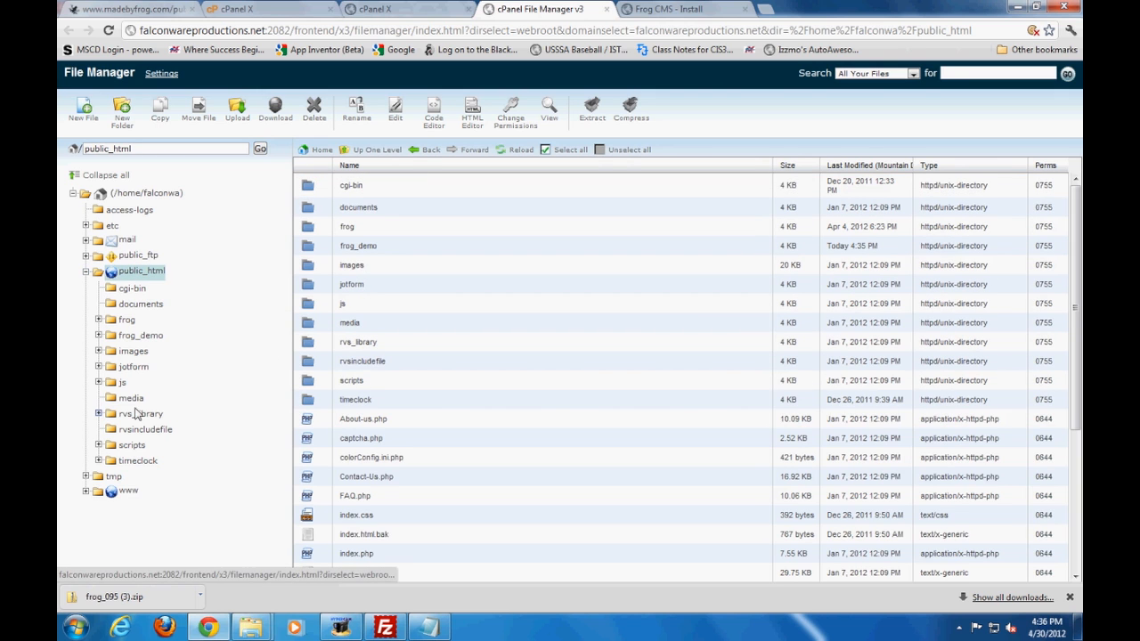
click(141, 336)
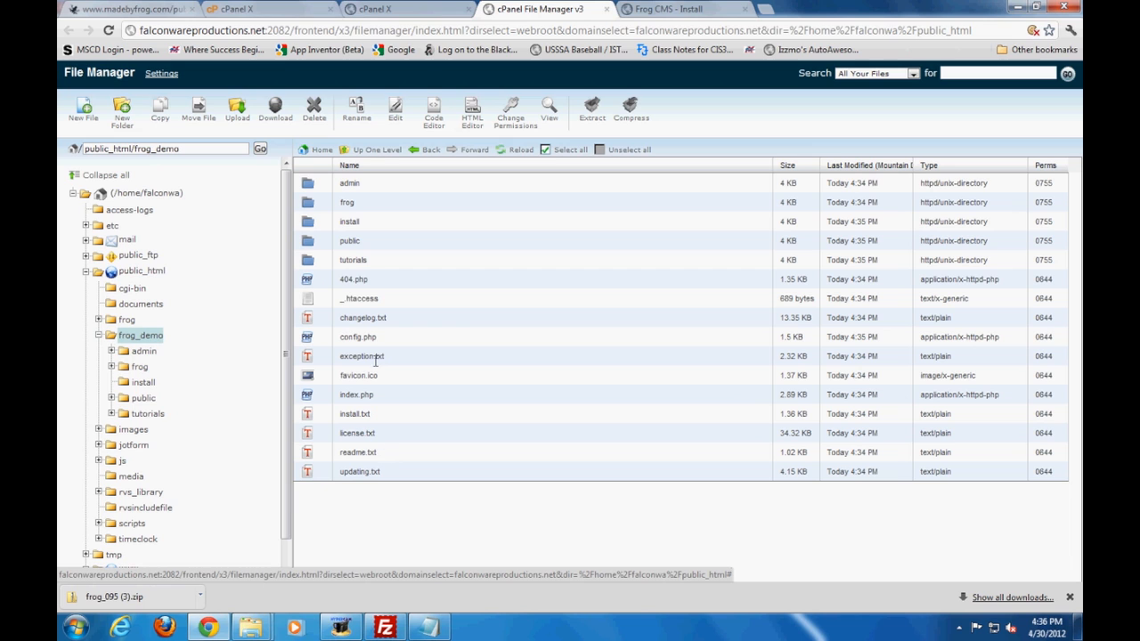
click(347, 221)
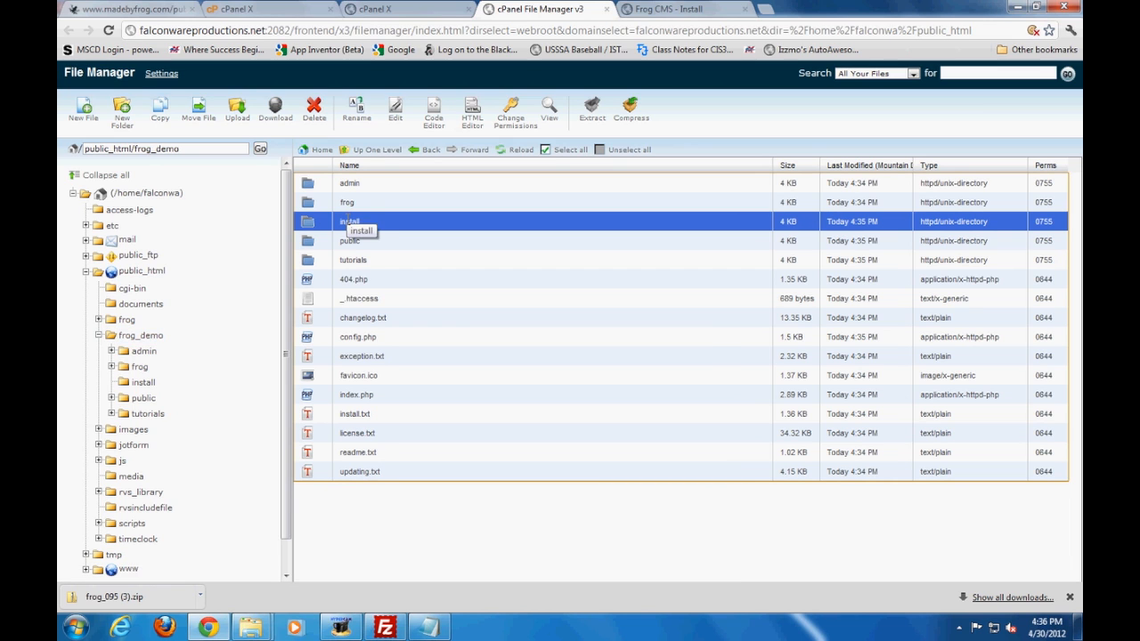
click(315, 111)
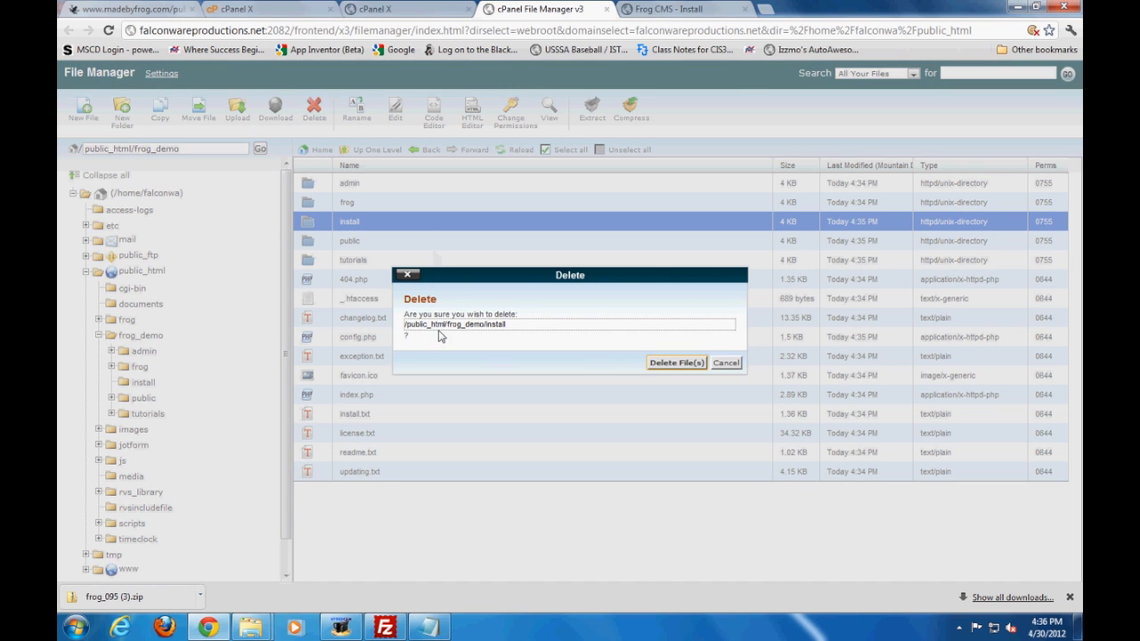
click(677, 364)
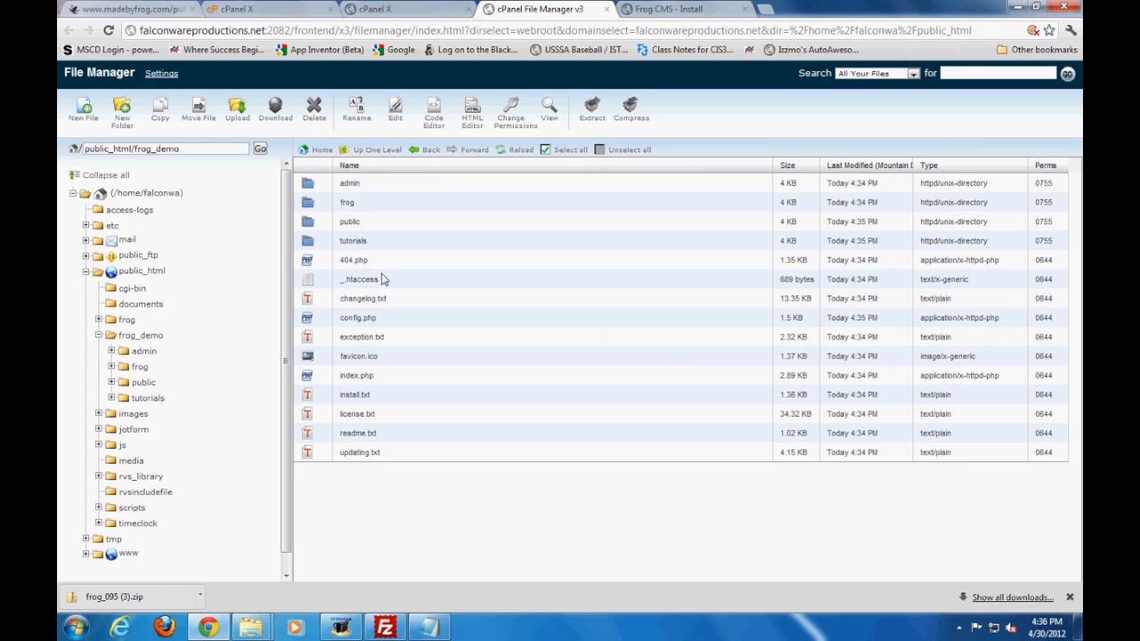
Set the permissions of config.php in the frog_demo folder to 0400 and save them
click(355, 318)
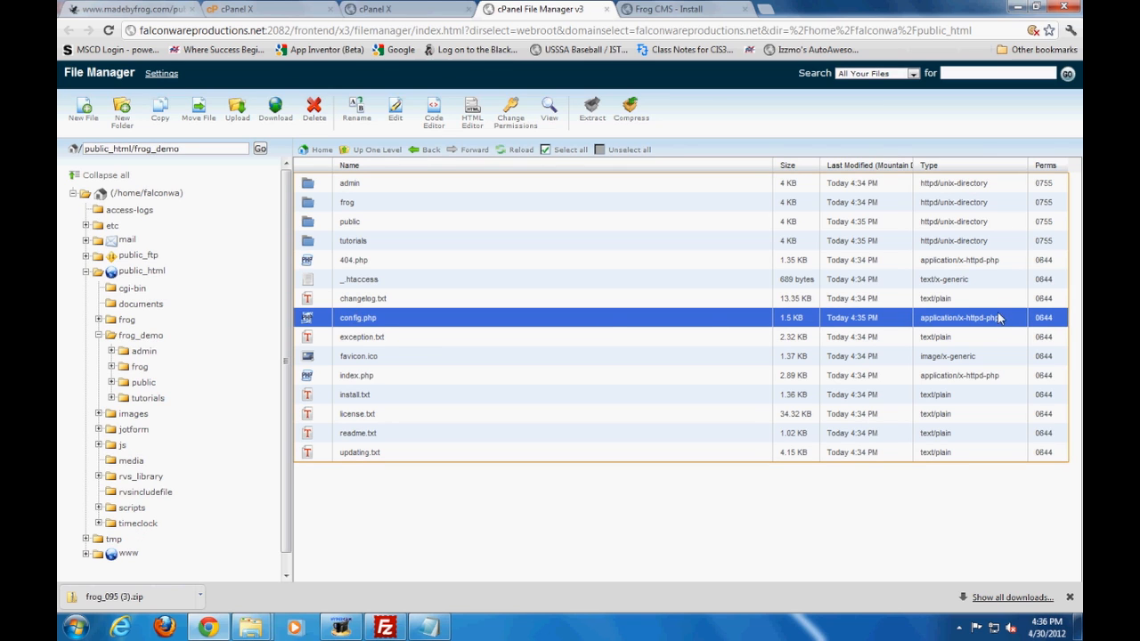
double_click(1050, 315)
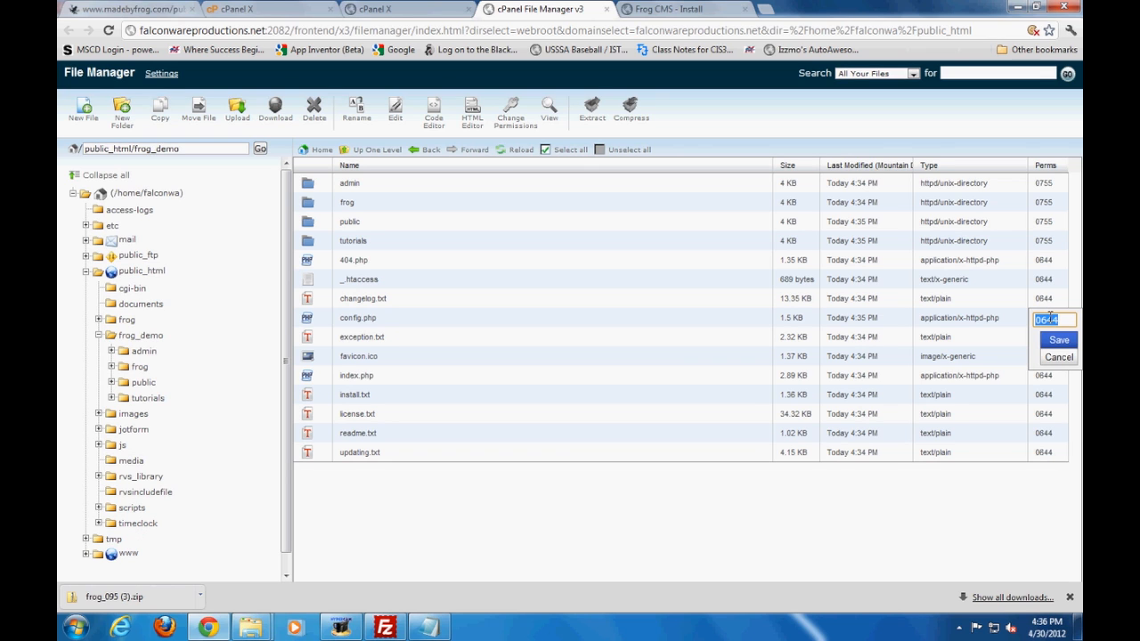
text(0400)
click(1058, 342)
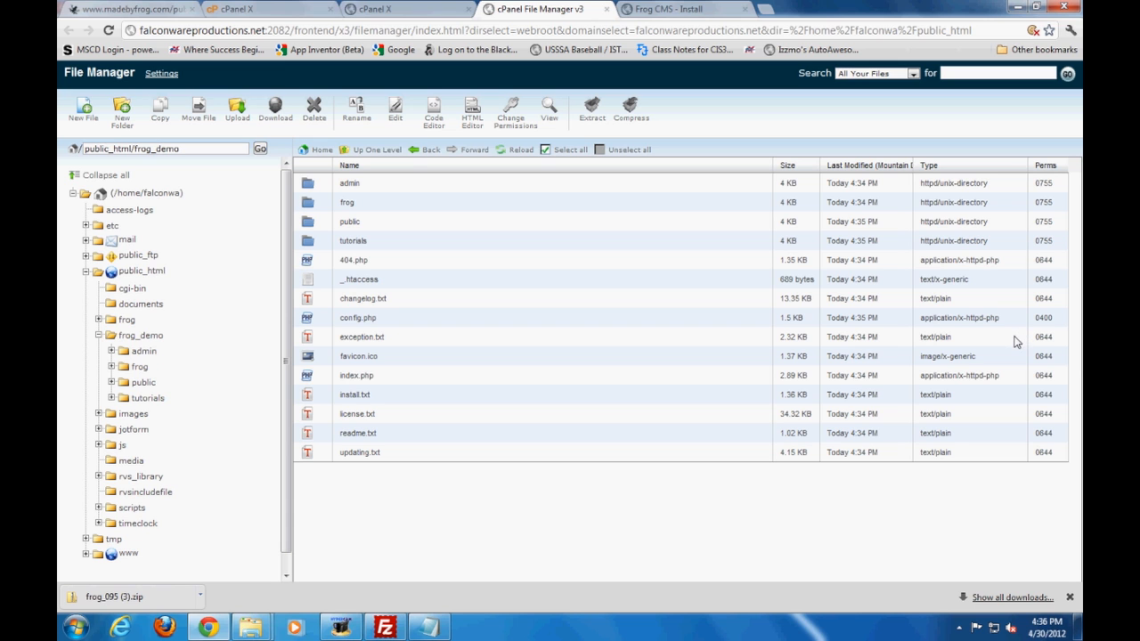
Open the login page linked from the Frog Installation page and log in as admin with the generated administrator password
click(693, 9)
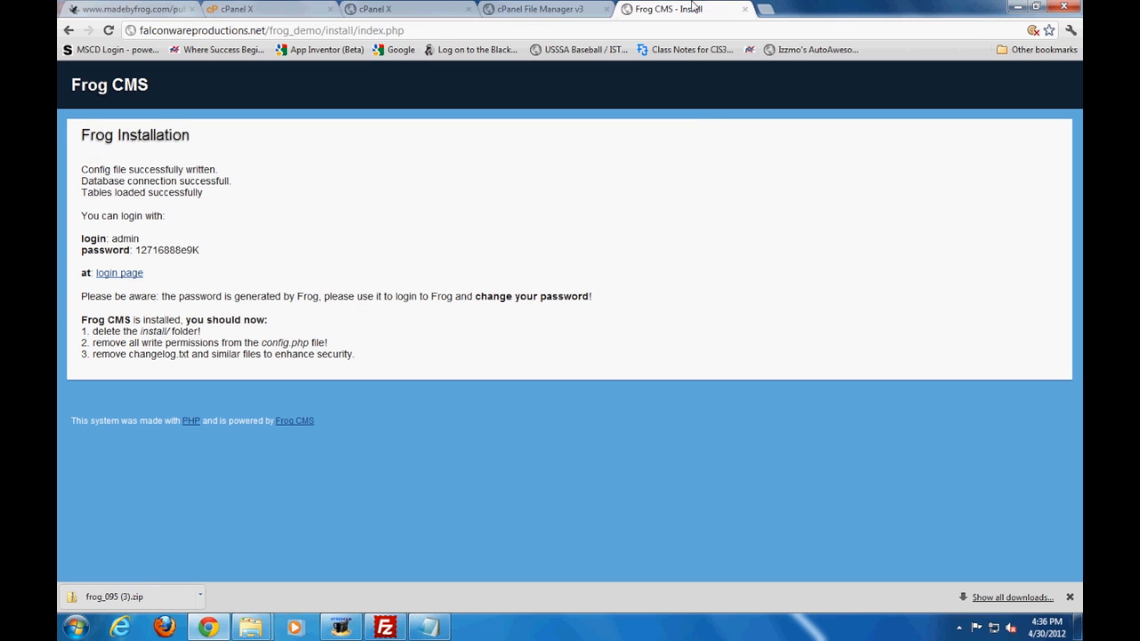
click(117, 277)
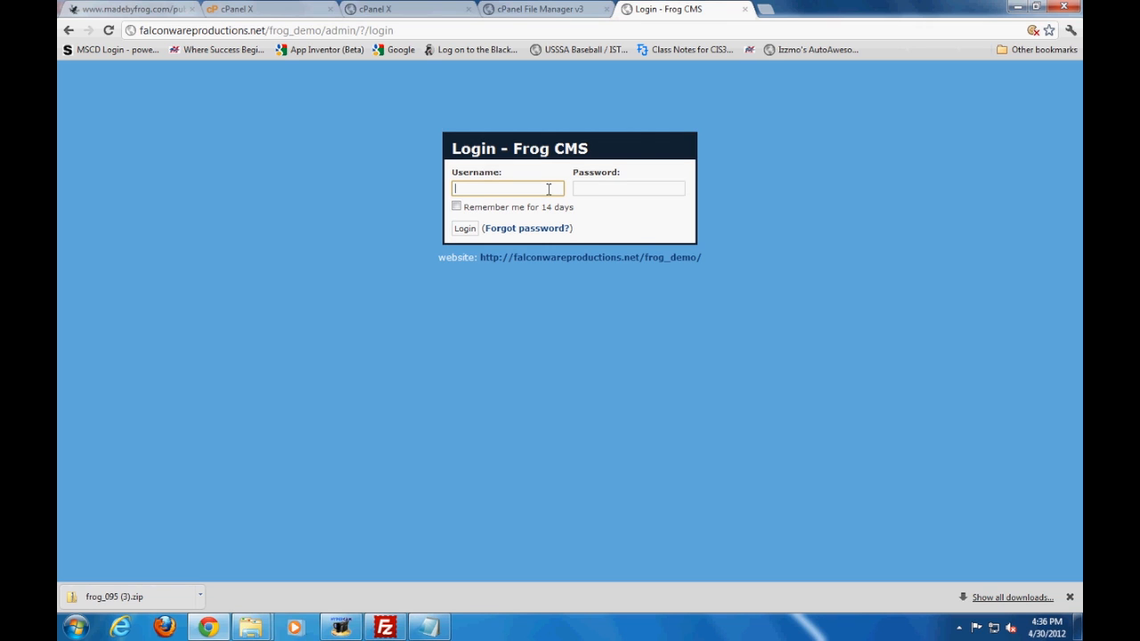
text(admin)
key(Tab)
key(ctrl+v)
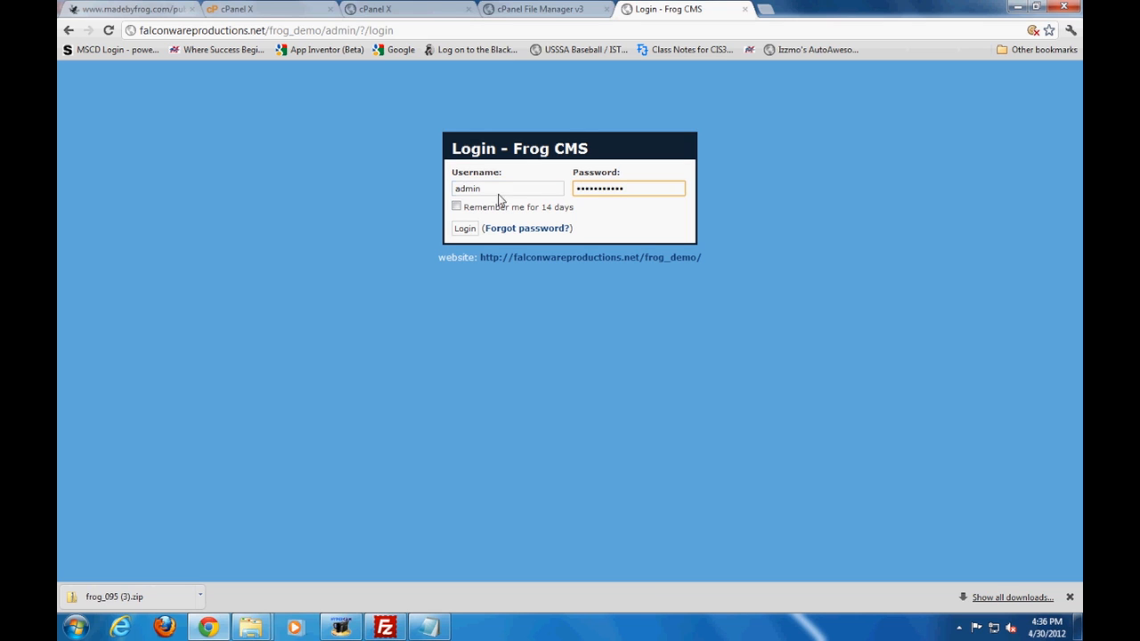
click(464, 230)
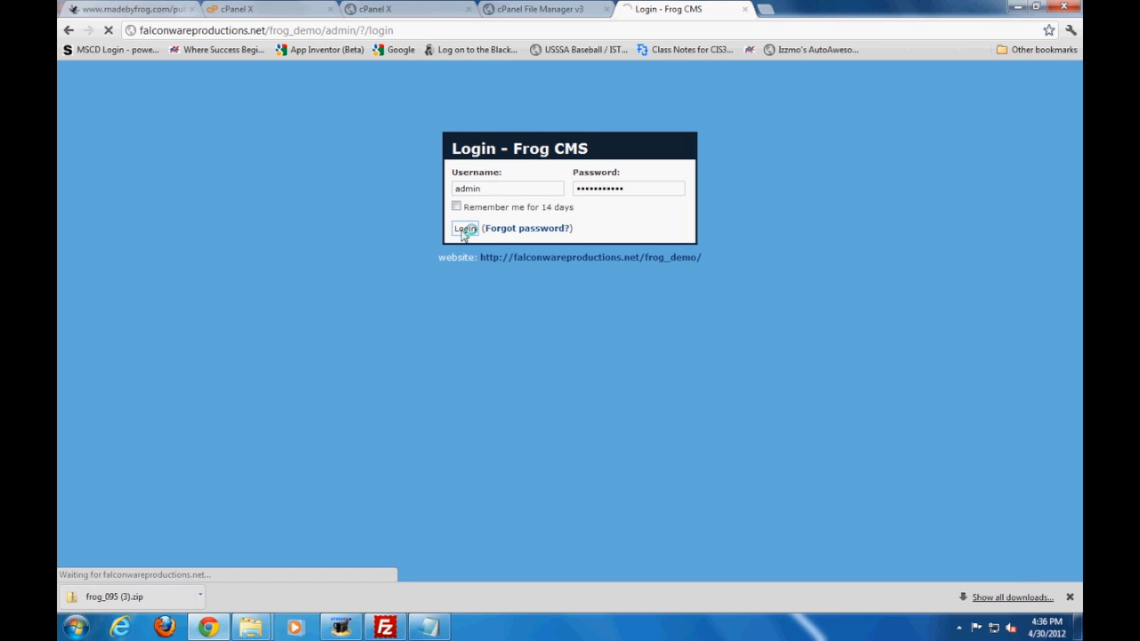